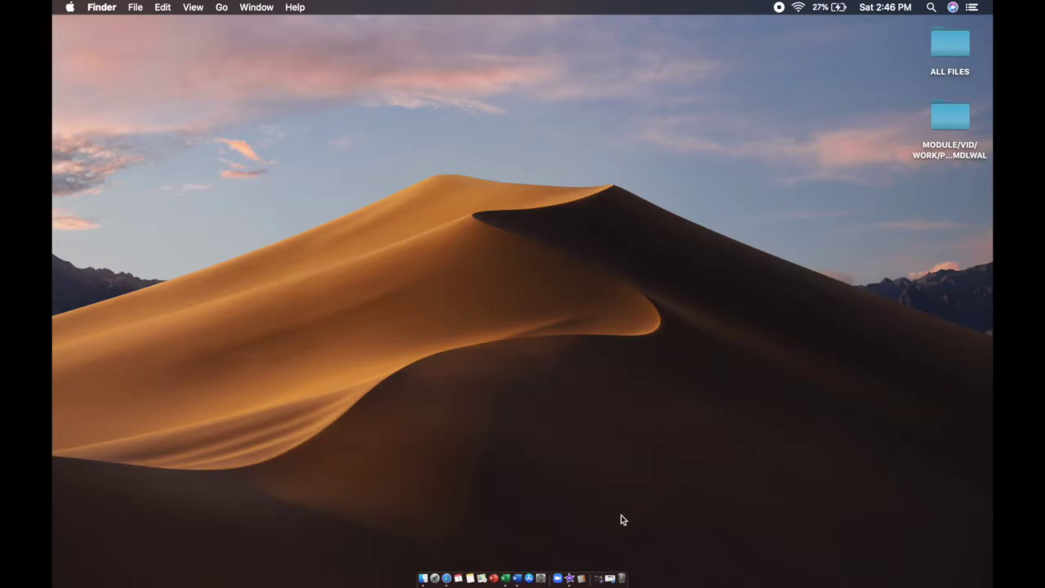
# Switch to iMovie and place the full-size Spontaneous Generation title image at the start of the empty timeline
pyautogui.click(569, 575)
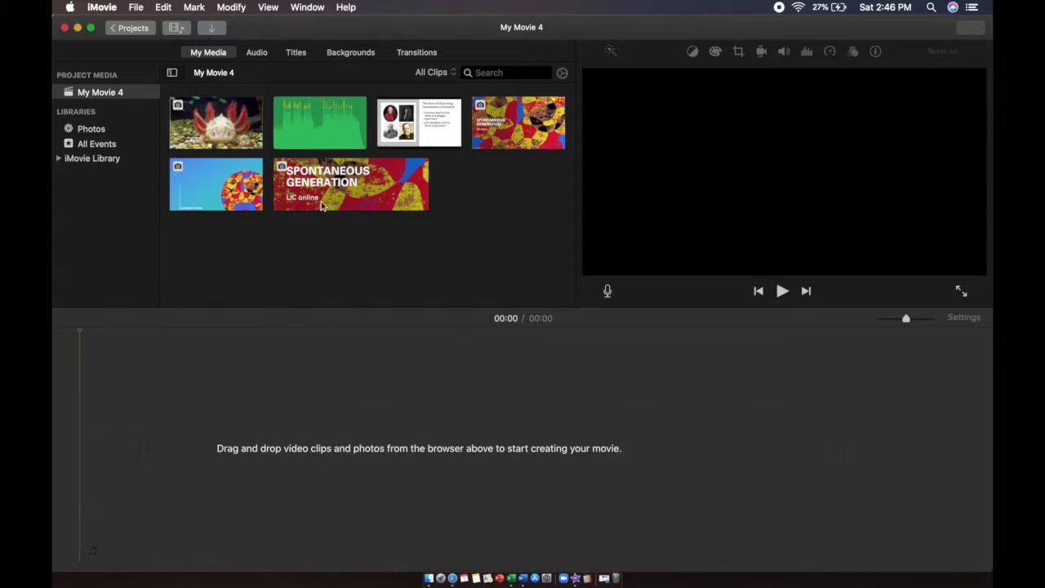
pyautogui.click(279, 205)
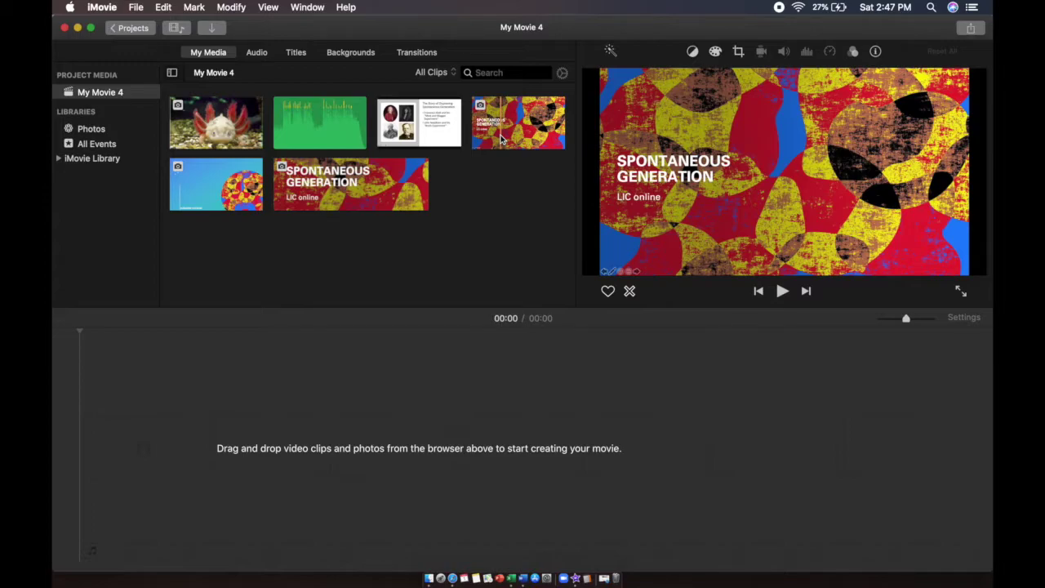
pyautogui.click(514, 143)
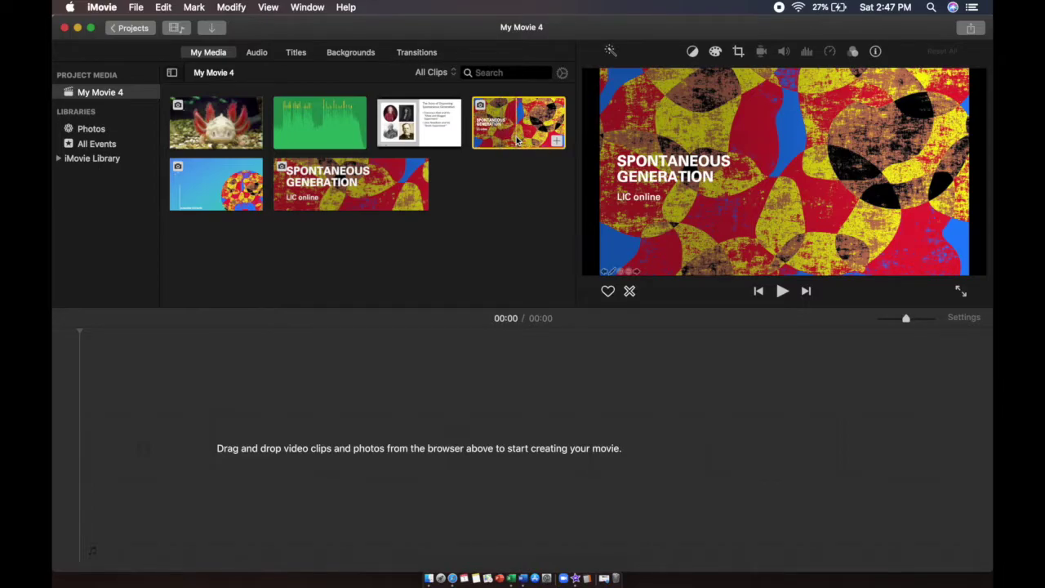
pyautogui.moveTo(514, 144); pyautogui.dragTo(114, 453)
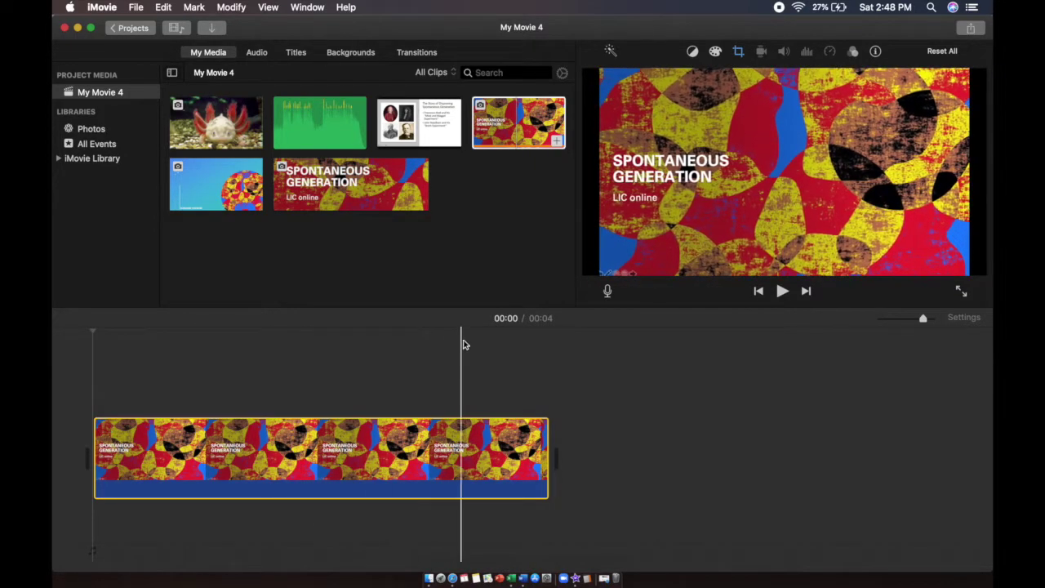
# Try the Fit crop style on the title clip and switch it back to Ken Burns
pyautogui.click(738, 54)
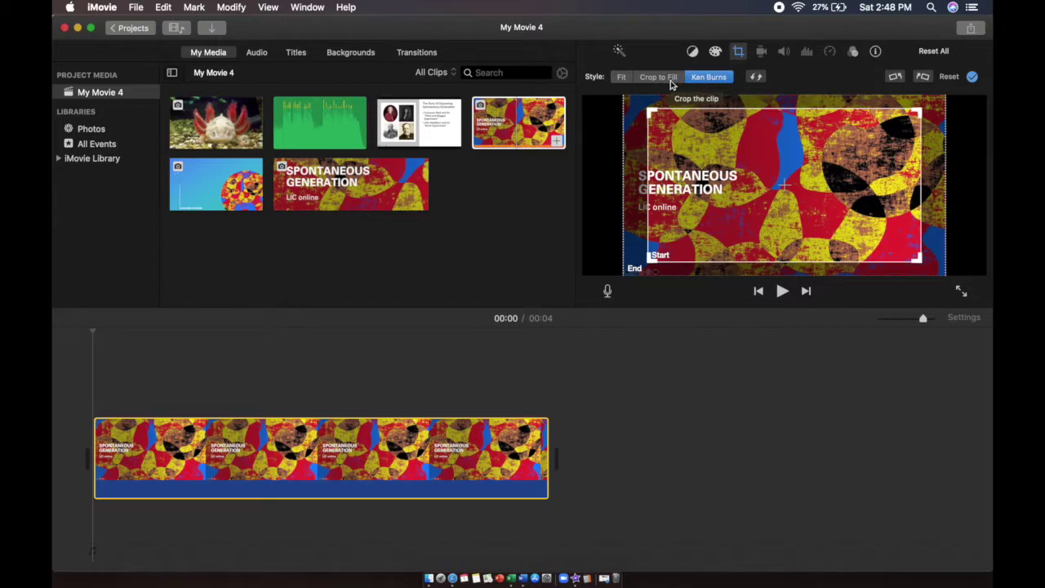
pyautogui.click(621, 80)
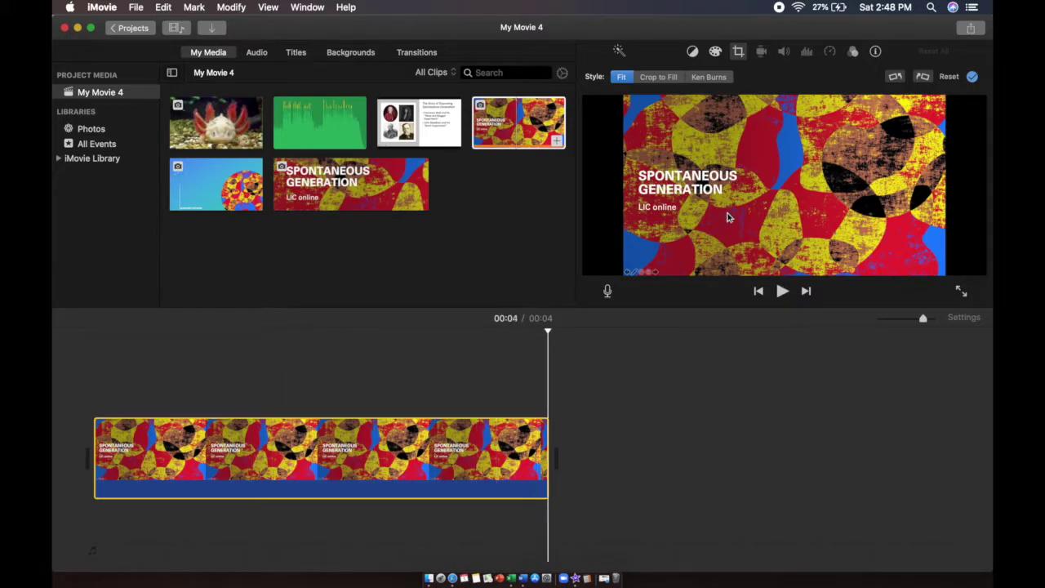
pyautogui.click(708, 78)
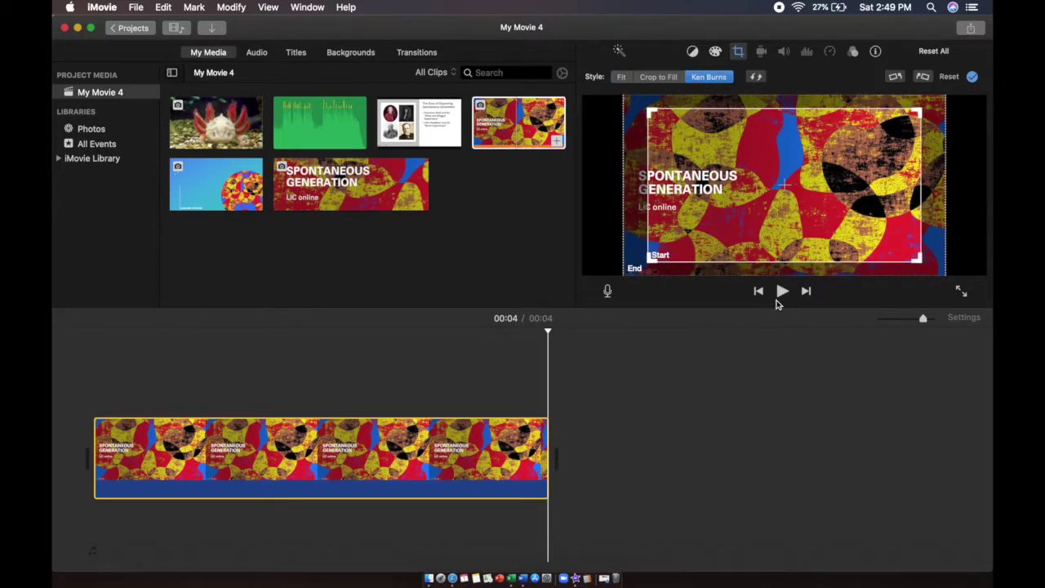
# Play the title clip from the beginning to preview its Ken Burns motion
pyautogui.click(781, 294)
pyautogui.click(53, 357)
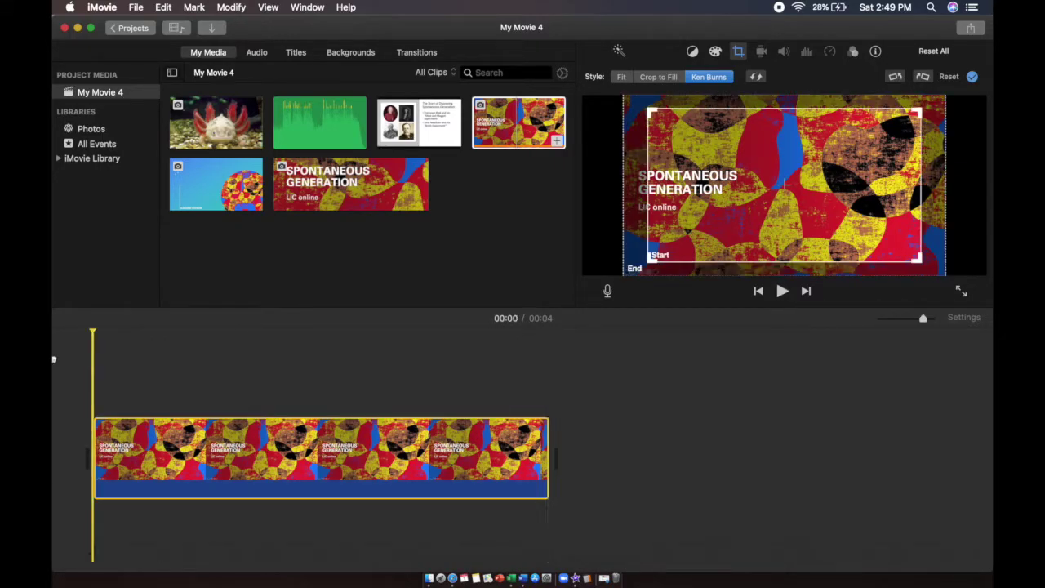
pyautogui.click(781, 293)
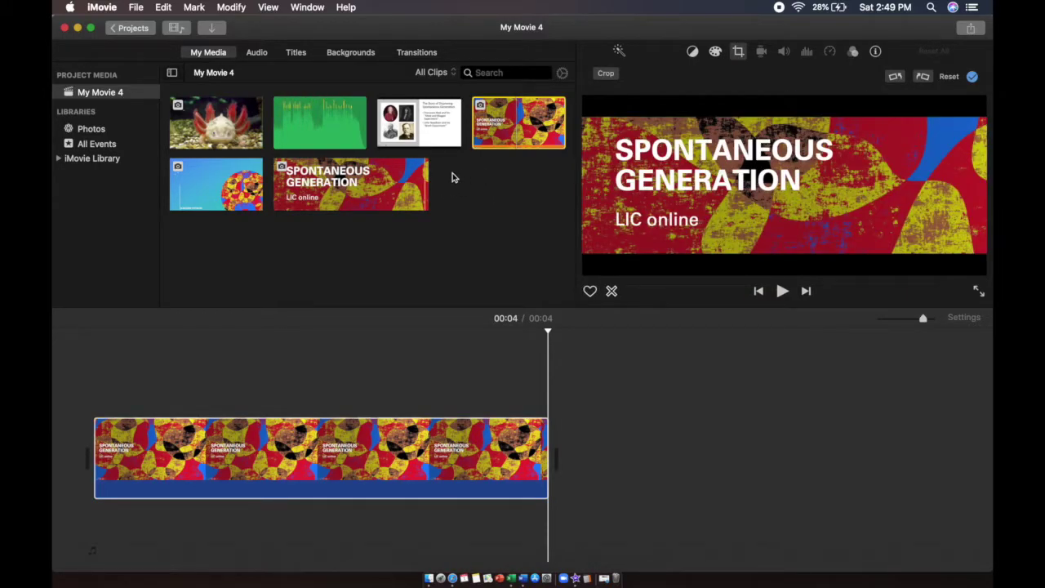
# Preview music library tracks, including Glitchin_a_Ride, Quiet_Nights, Ready_or_Not, Way_Out_West and Wishful_Thinking
pyautogui.click(310, 122)
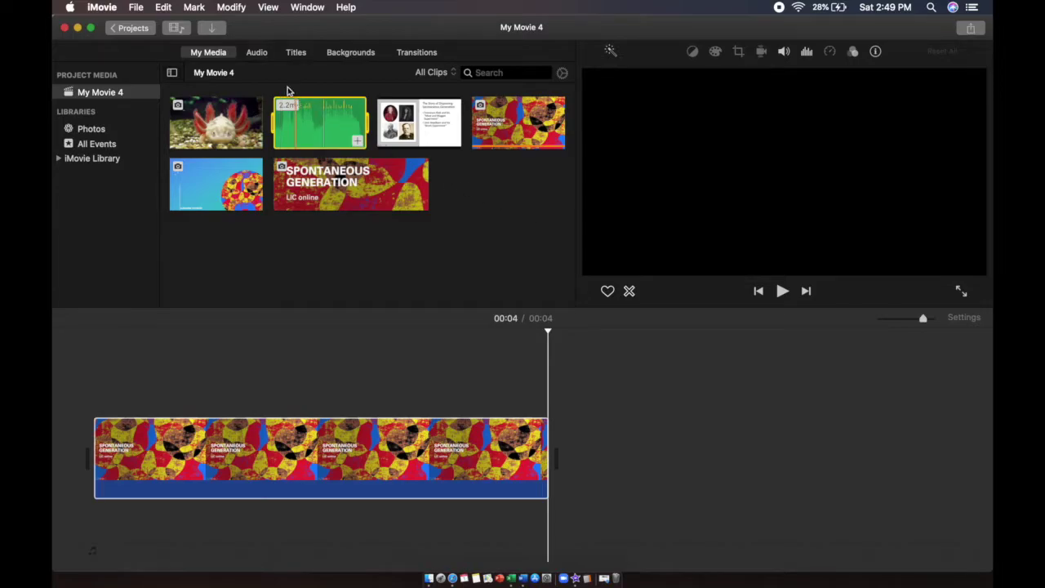
pyautogui.click(259, 53)
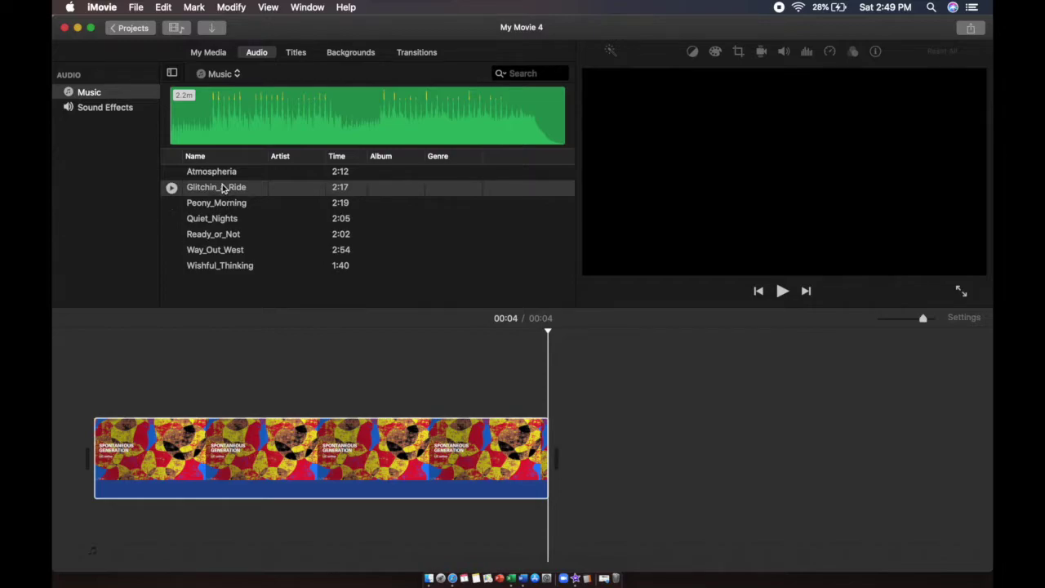
pyautogui.click(173, 188)
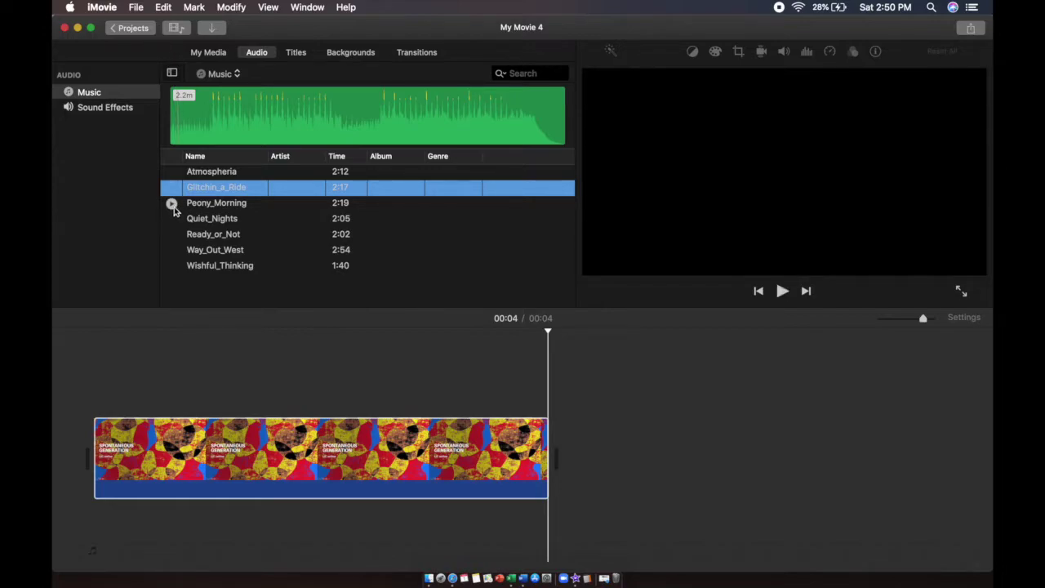
pyautogui.click(172, 220)
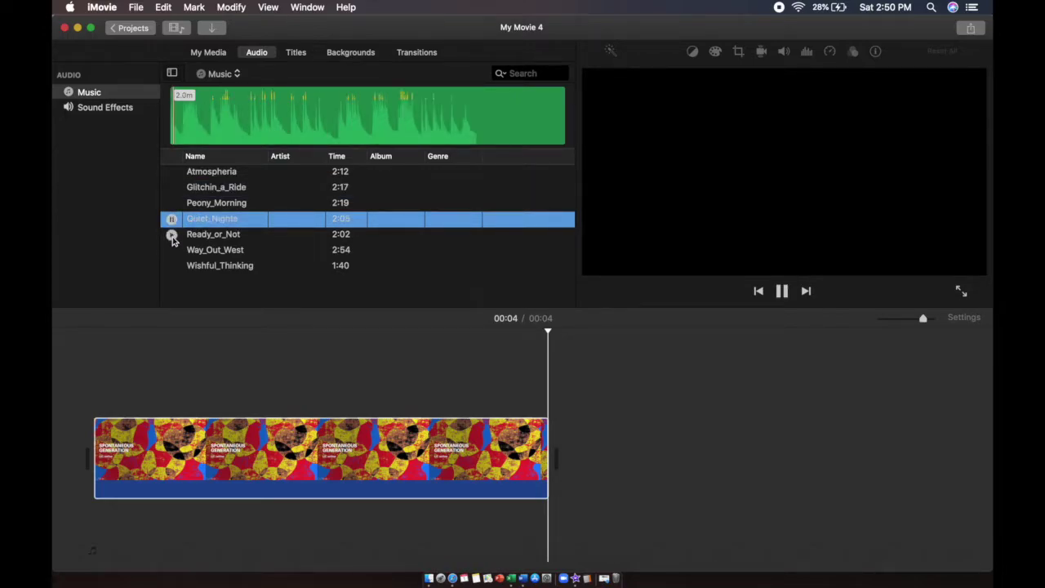
pyautogui.click(173, 235)
pyautogui.click(172, 250)
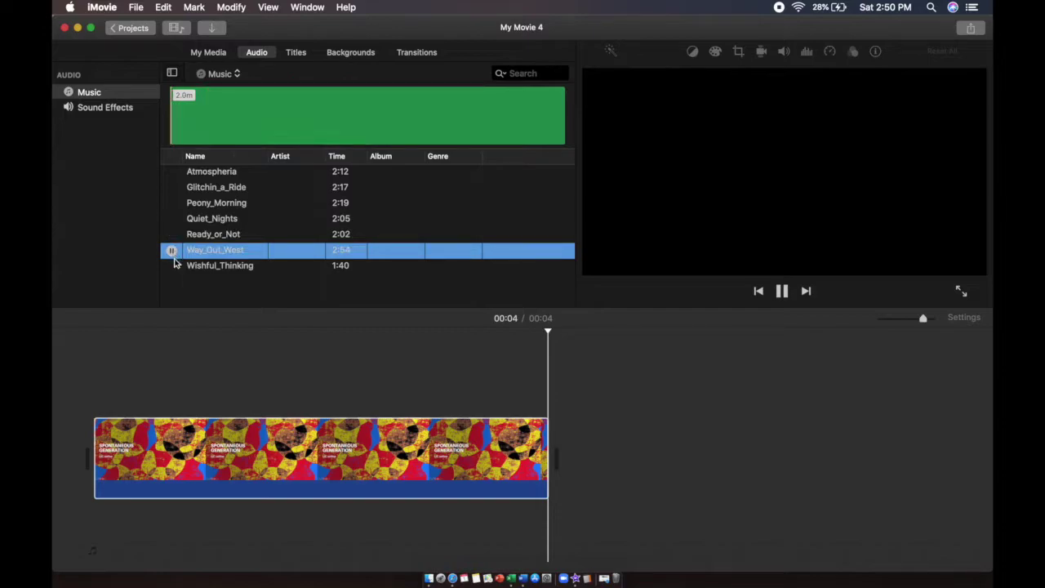
pyautogui.click(171, 265)
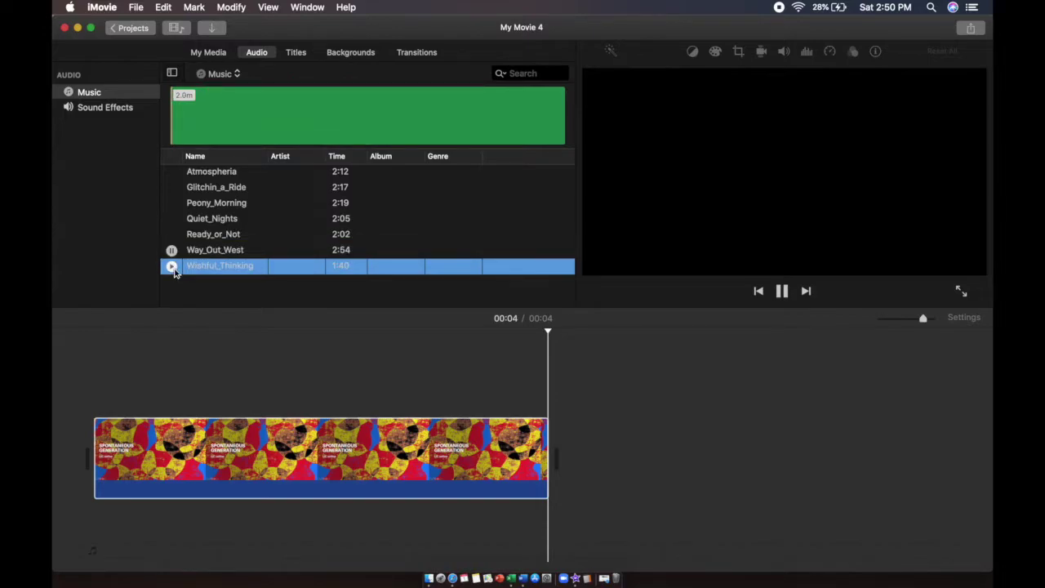
pyautogui.click(172, 188)
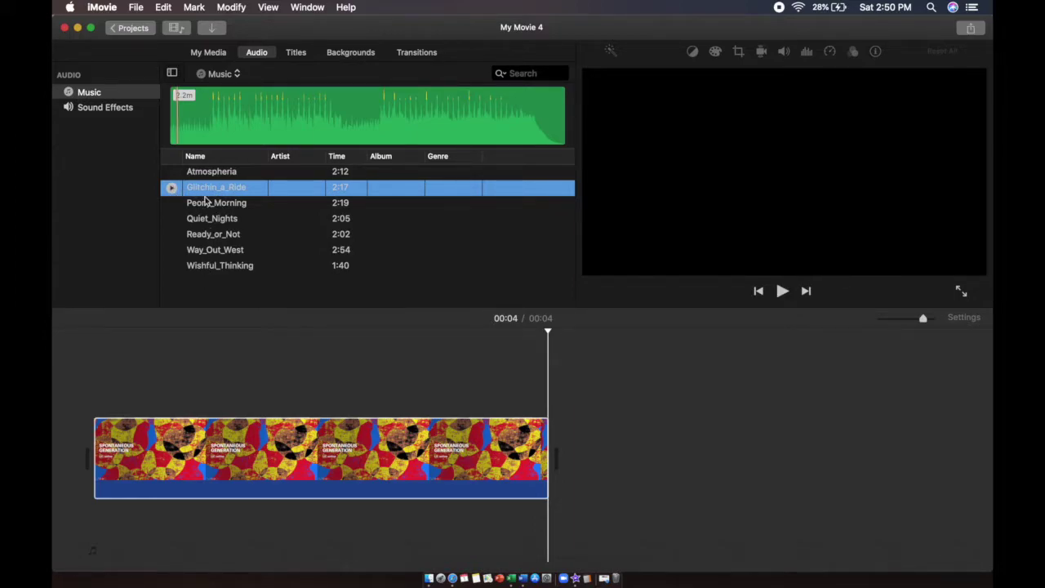
# Add the Glitchin_a_Ride audio from the project media beneath the title clip, aligned to the start of the timeline
pyautogui.click(210, 52)
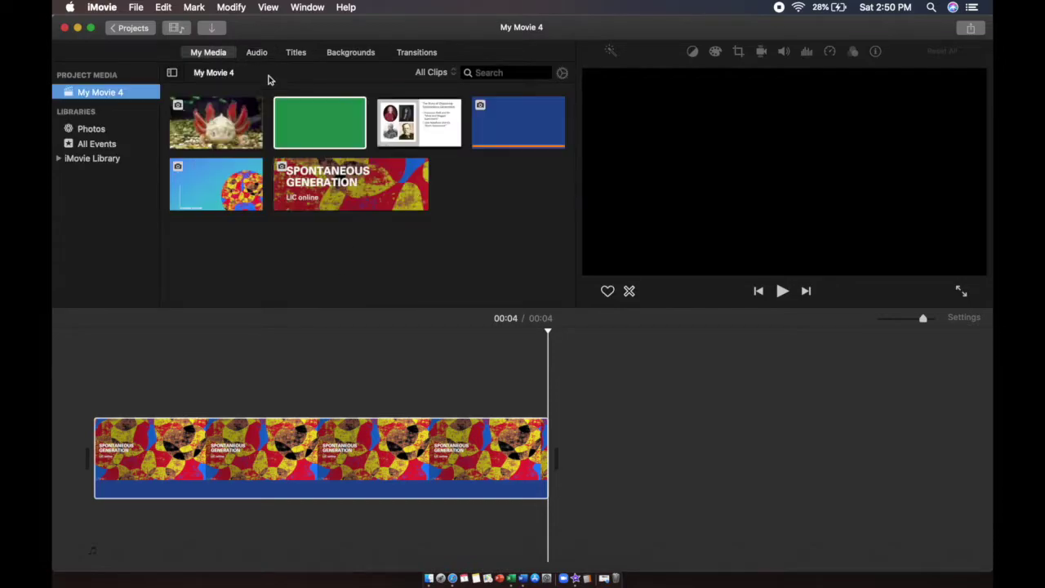
pyautogui.click(318, 122)
pyautogui.moveTo(317, 122); pyautogui.dragTo(93, 526)
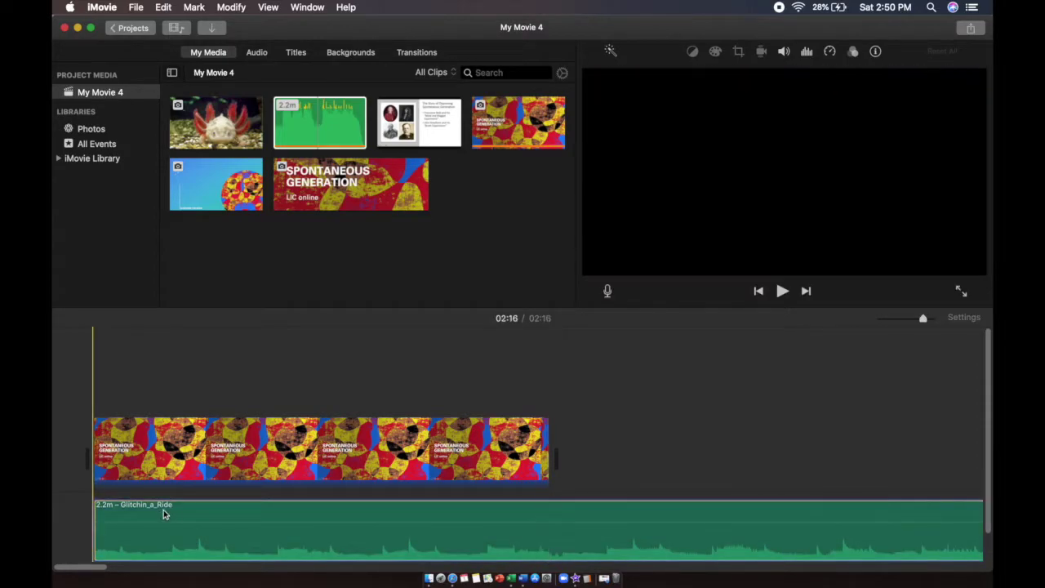
# Examine the music clip's full extent in the timeline and play the movie from the start until just past the title clip
pyautogui.hscroll(3, 675, 444)
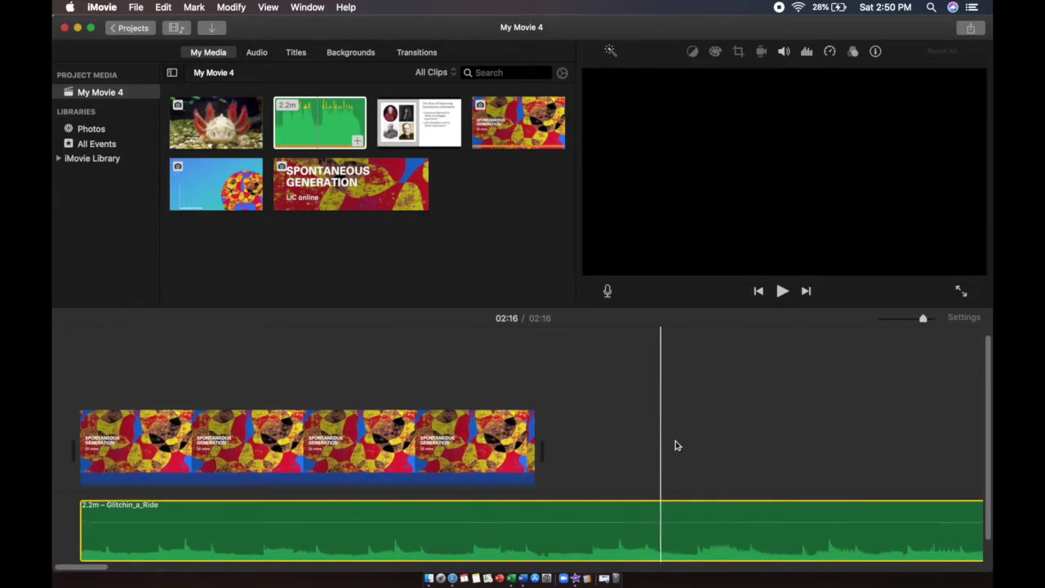
pyautogui.hscroll(-3, 676, 444)
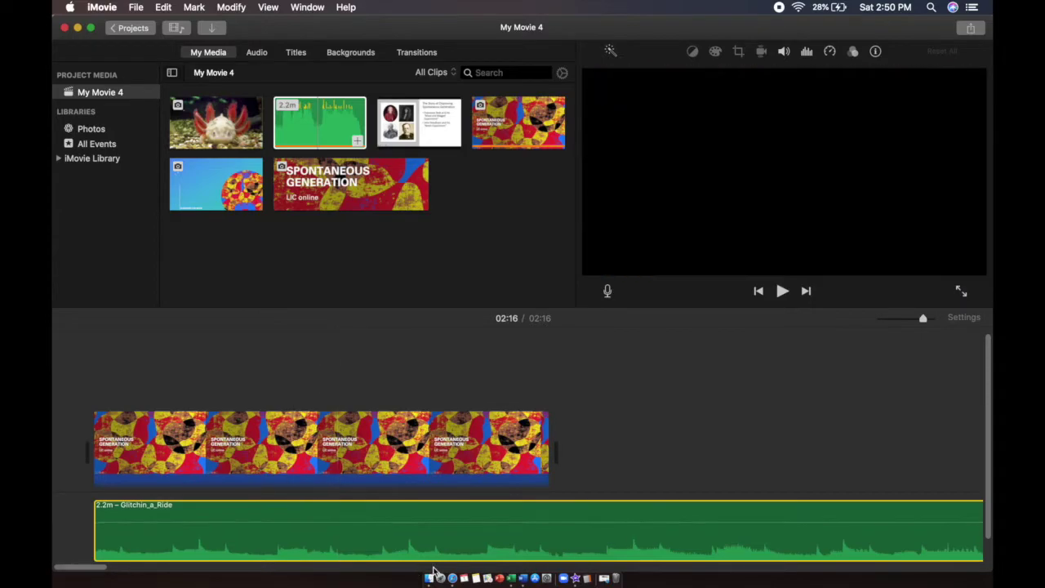
pyautogui.hscroll(8, 650, 506)
pyautogui.hscroll(15, 651, 510)
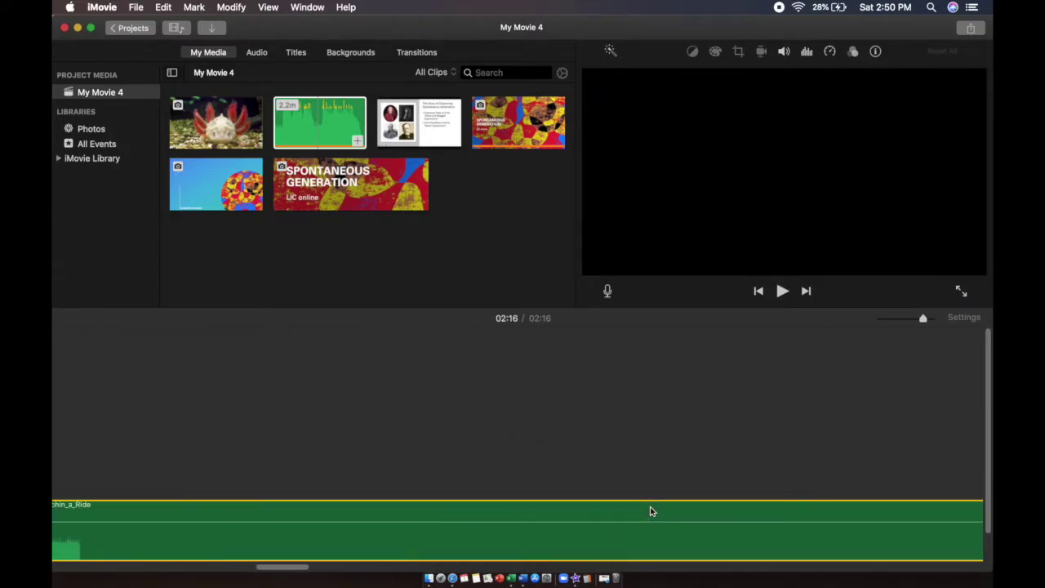
pyautogui.hscroll(5, 649, 510)
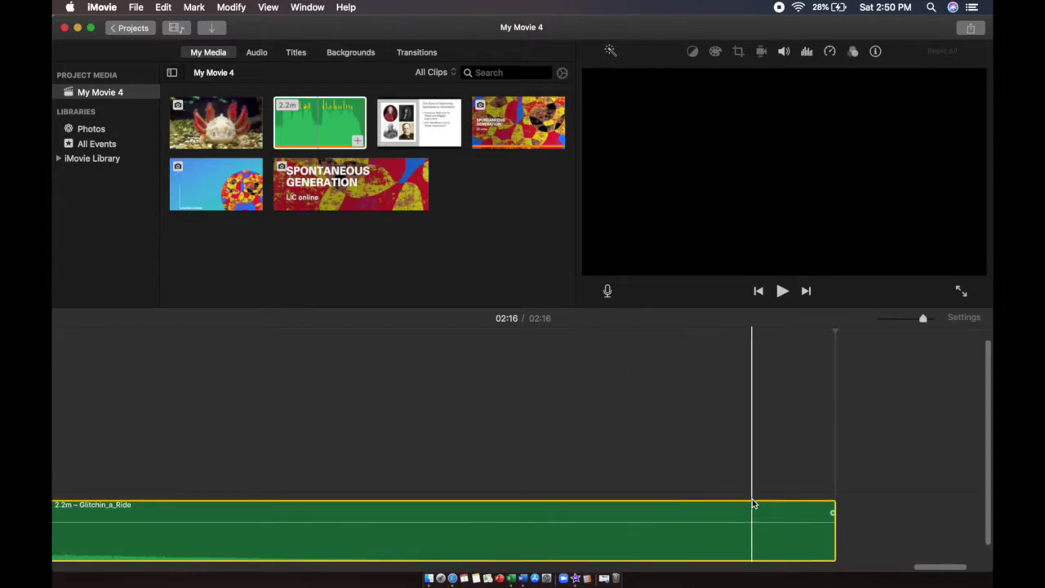
pyautogui.hscroll(-5, 455, 506)
pyautogui.hscroll(-10, 454, 505)
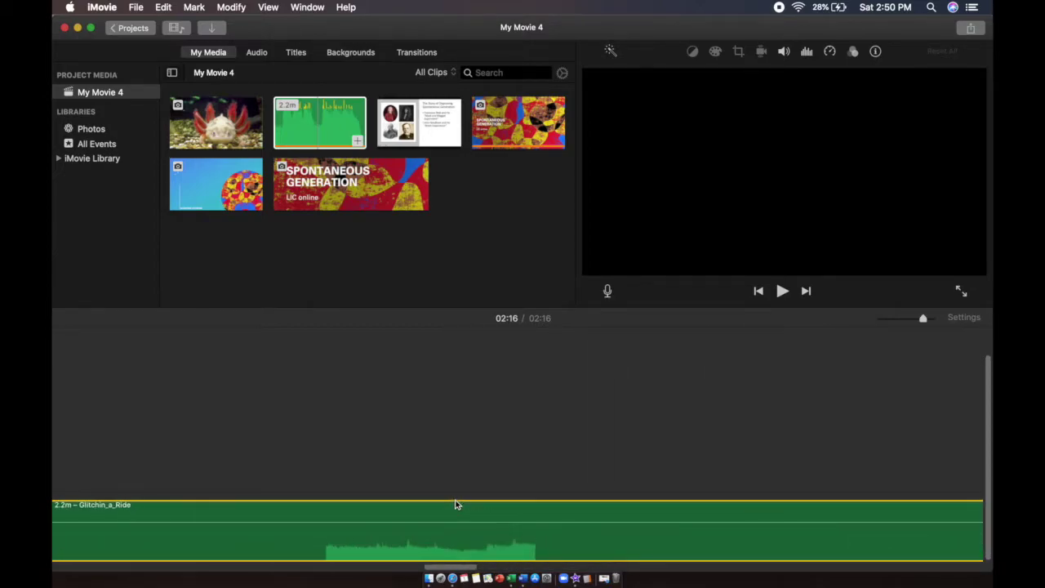
pyautogui.click(531, 410)
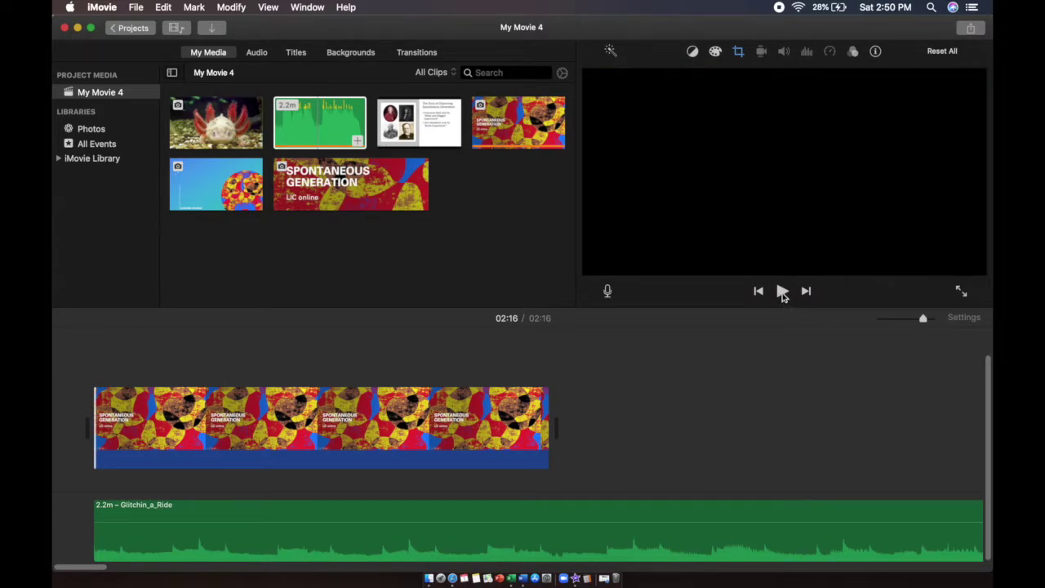
pyautogui.click(782, 292)
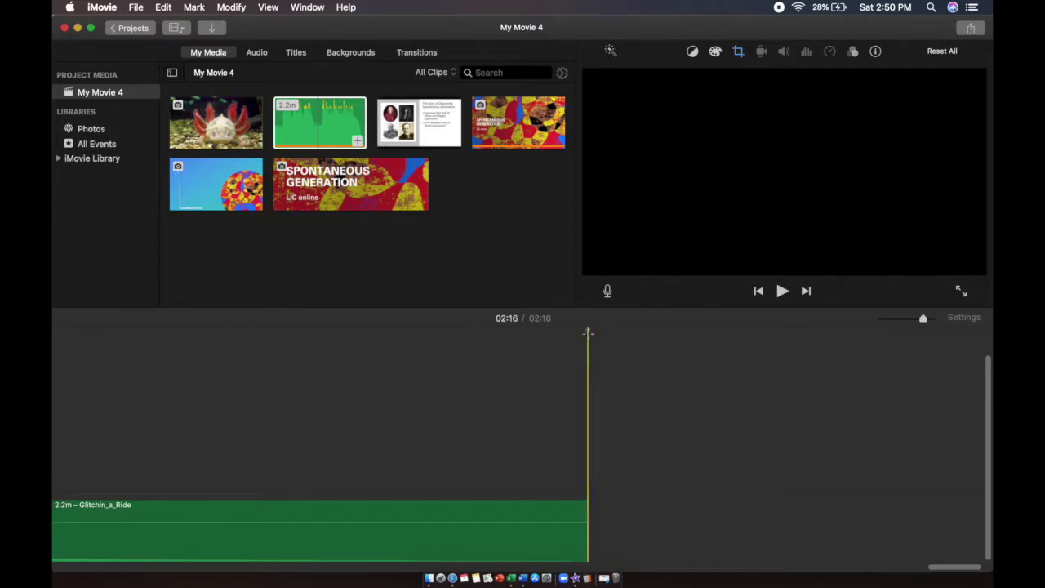
pyautogui.click(758, 293)
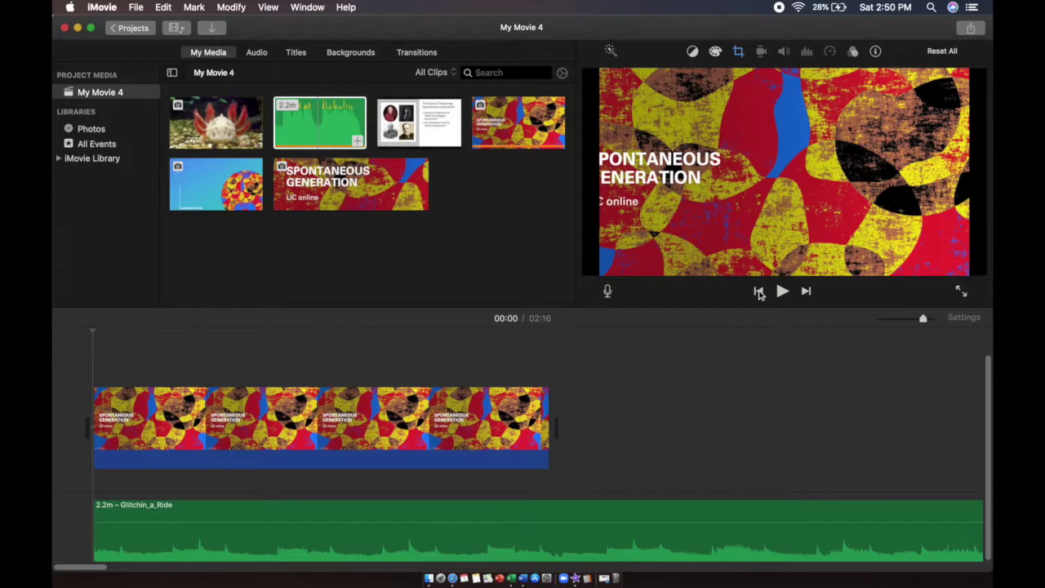
pyautogui.click(782, 293)
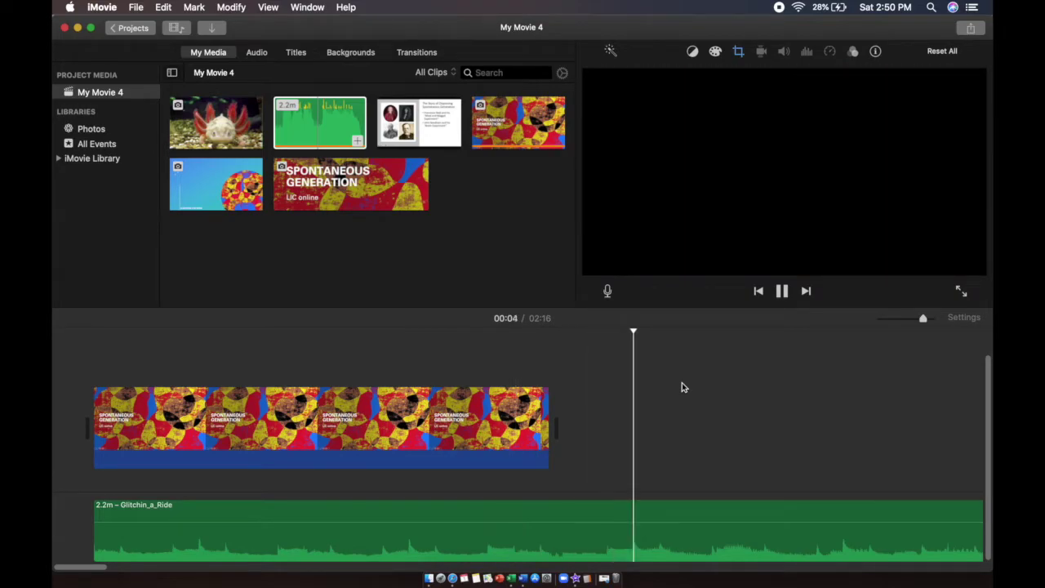
pyautogui.click(781, 292)
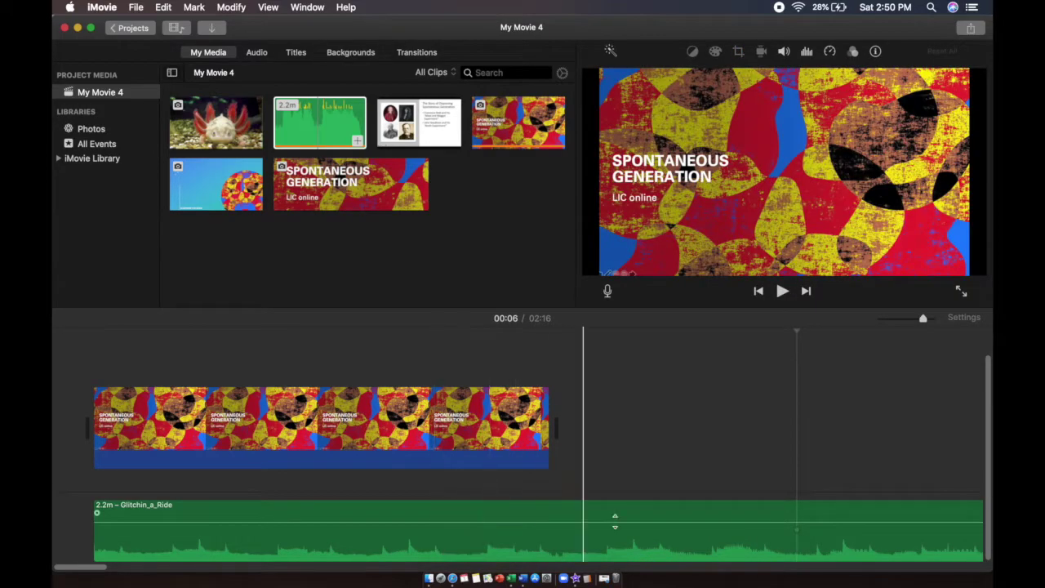
# Trim the end of the Glitchin_a_Ride clip to 4.0 s to match the title clip, and play the movie from the start
pyautogui.hscroll(5, 692, 519)
pyautogui.hscroll(15, 692, 520)
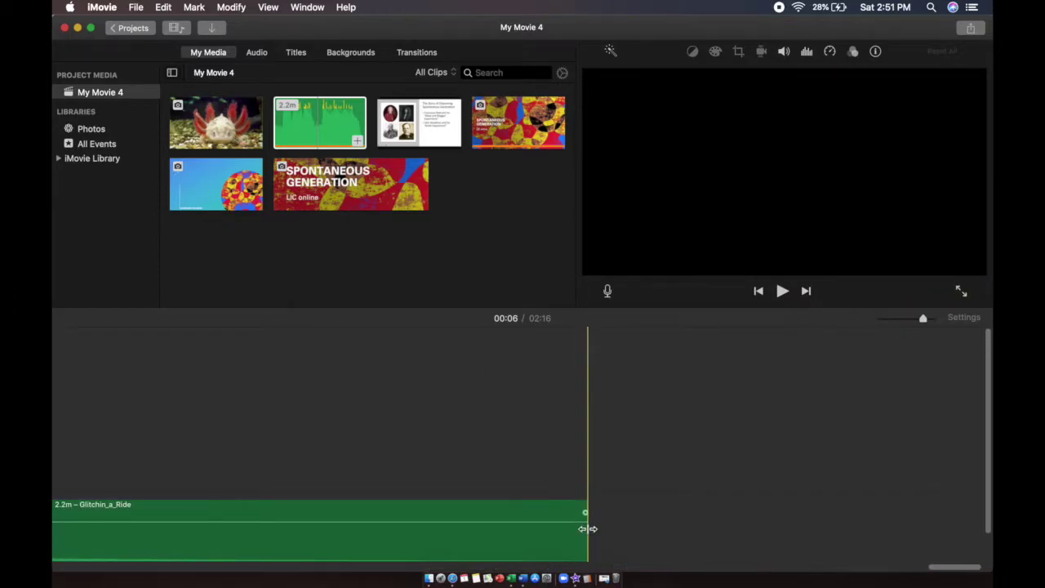
pyautogui.moveTo(586, 528); pyautogui.dragTo(526, 503)
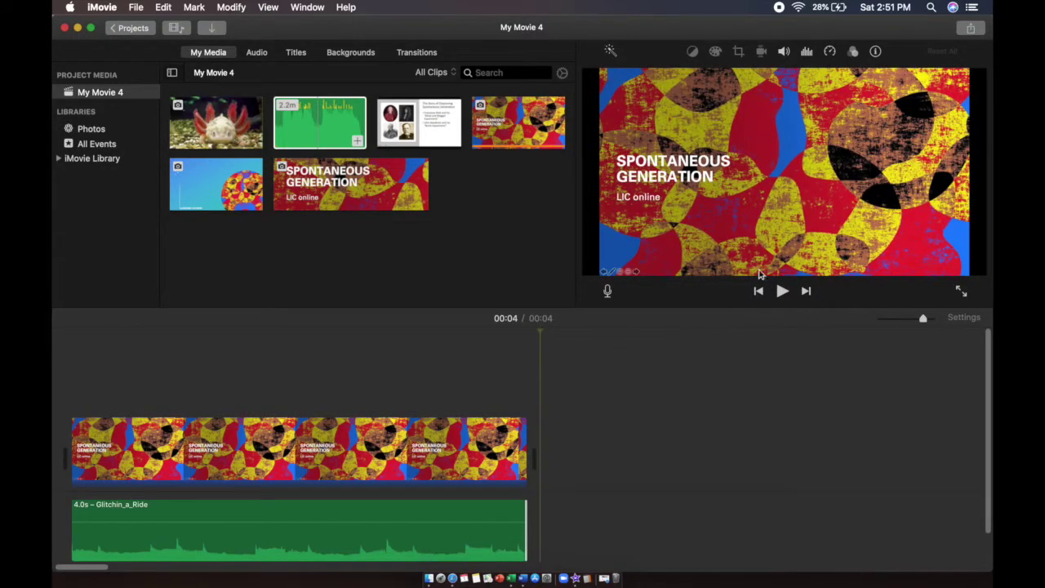
pyautogui.click(757, 293)
pyautogui.click(781, 292)
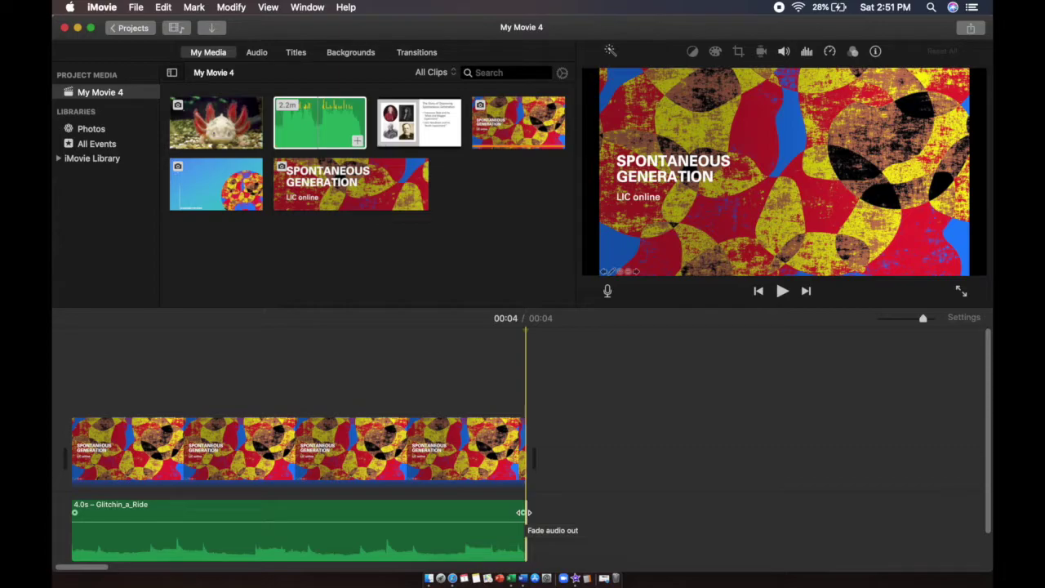
# Try an audio fade-out across the whole Glitchin_a_Ride clip with a playback from the start, and remove the fade
pyautogui.moveTo(523, 512); pyautogui.dragTo(59, 516)
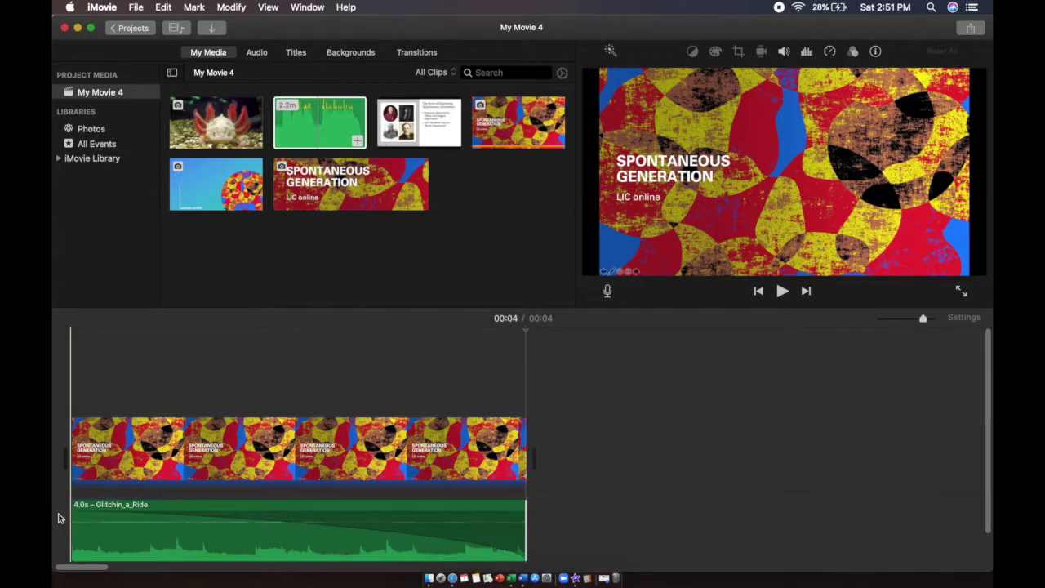
pyautogui.click(73, 473)
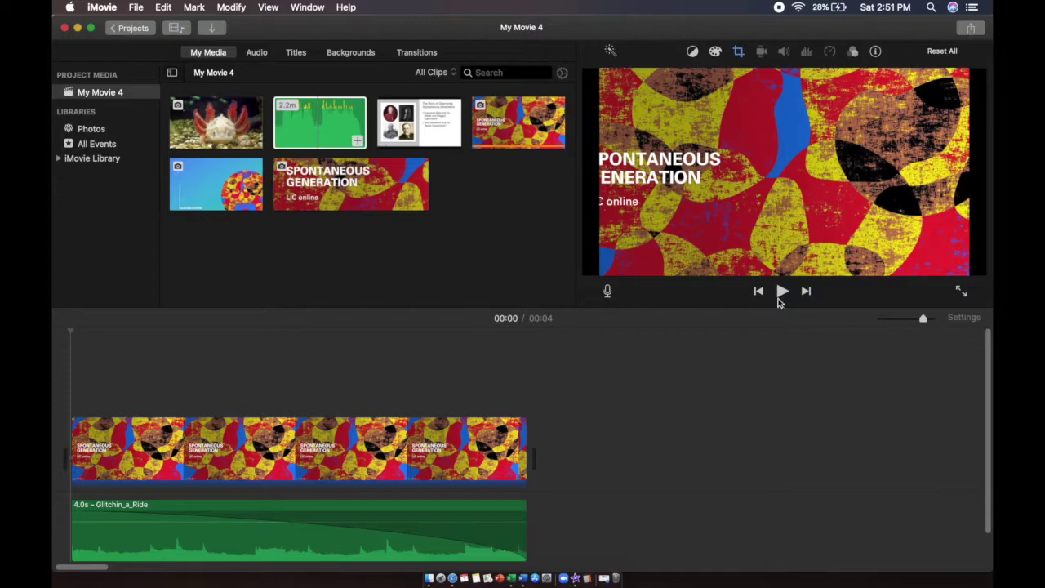
pyautogui.click(781, 291)
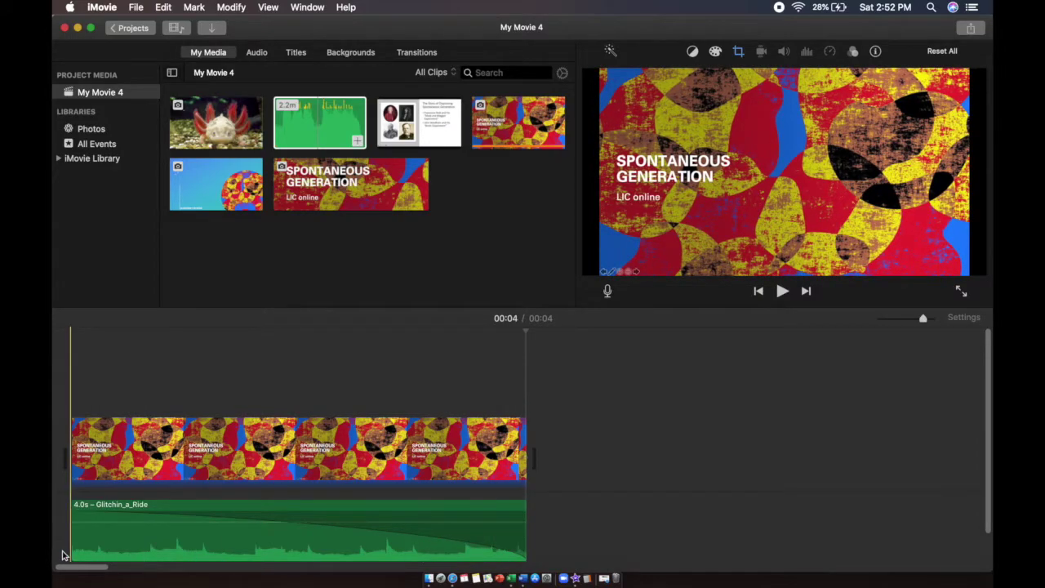
pyautogui.moveTo(75, 512); pyautogui.dragTo(555, 518)
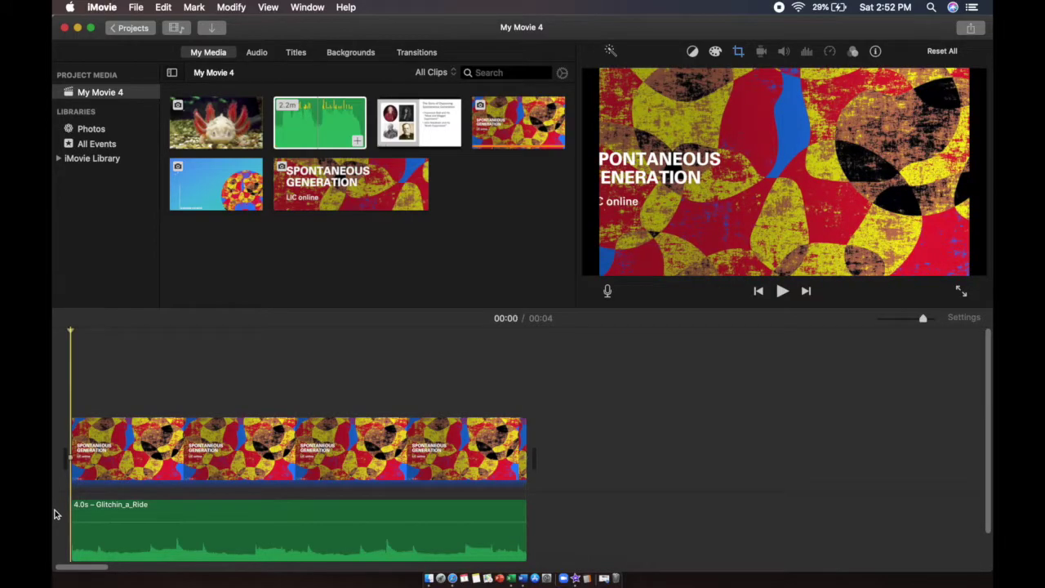
# Play the movie from the start, add an audio fade-out across the whole Glitchin_a_Ride clip, and play it again
pyautogui.click(782, 291)
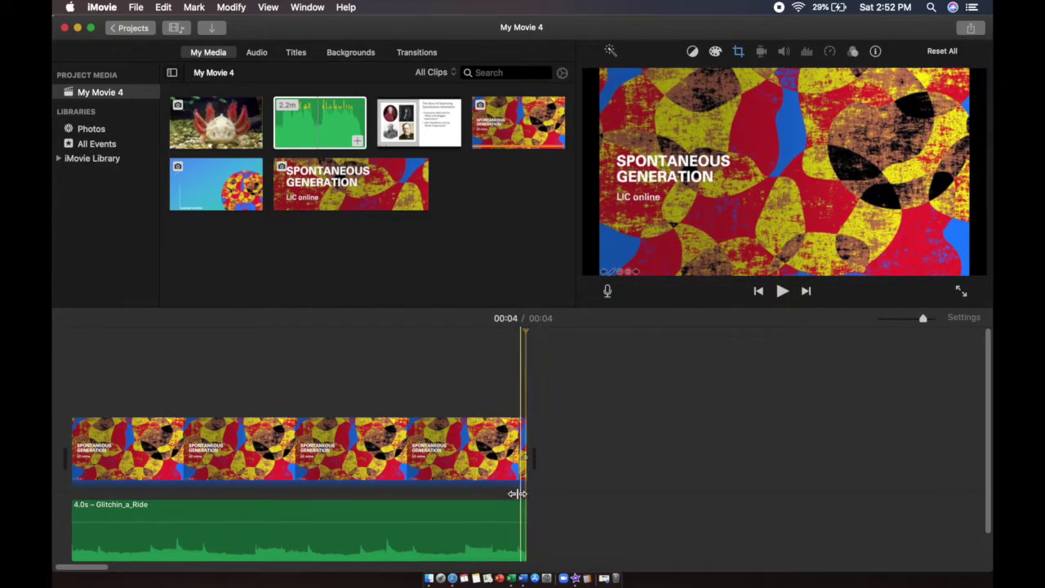
pyautogui.moveTo(523, 513); pyautogui.dragTo(74, 511)
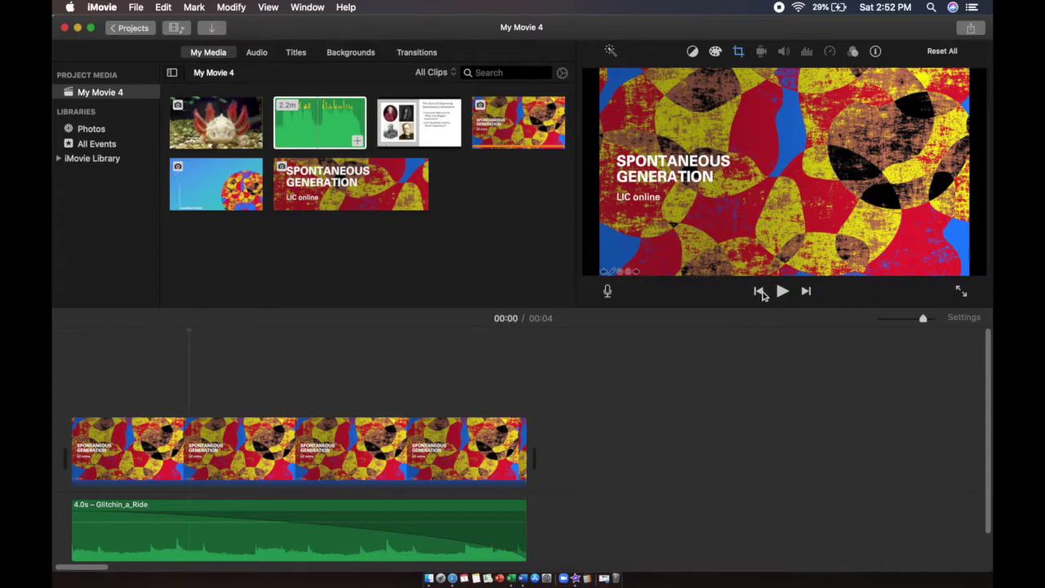
pyautogui.click(781, 293)
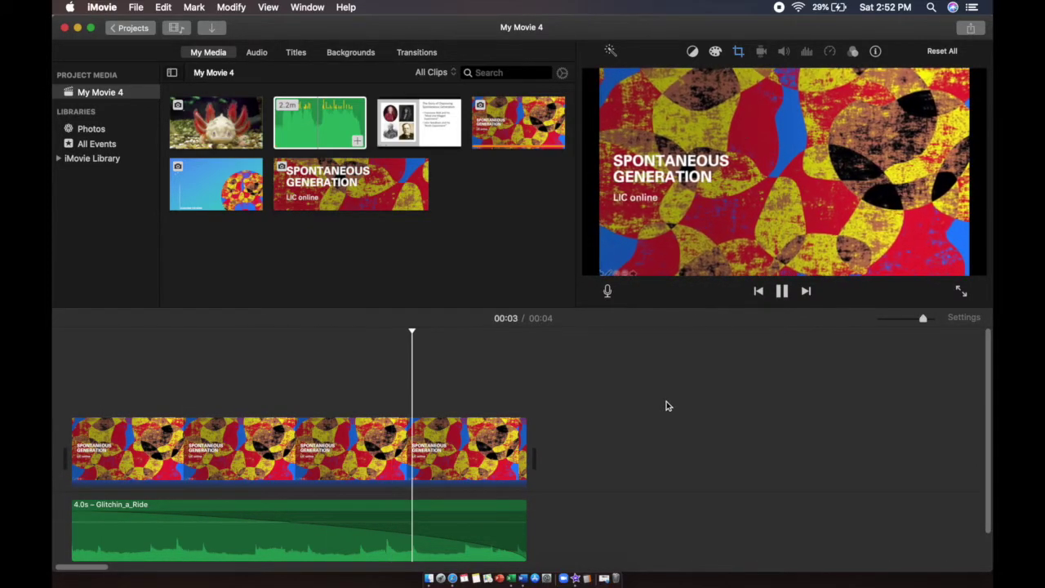
pyautogui.click(635, 390)
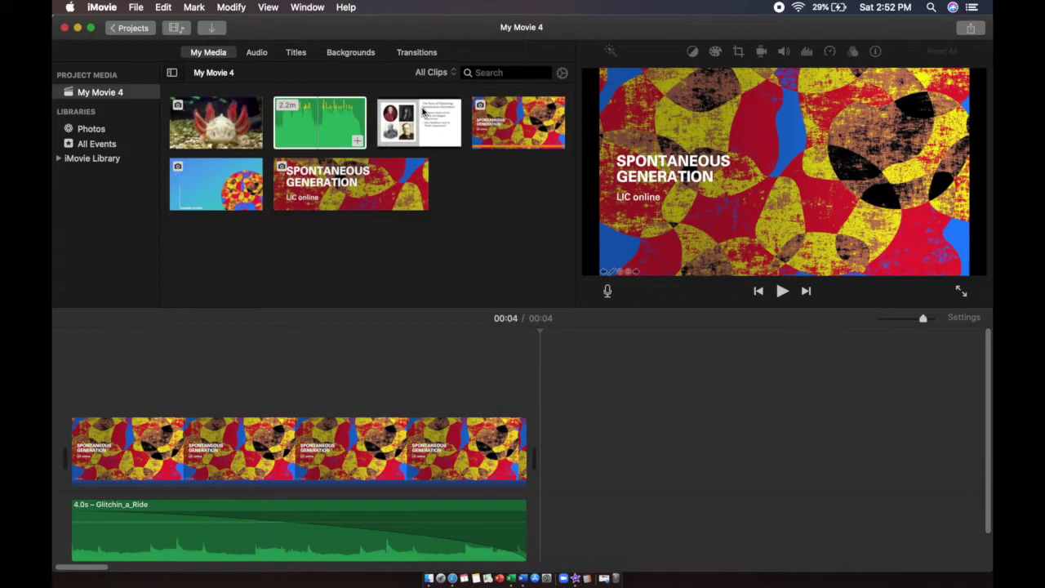
# Add the whole 6.2-minute slide lecture video from the project media to the timeline, directly after the title clip
pyautogui.click(420, 115)
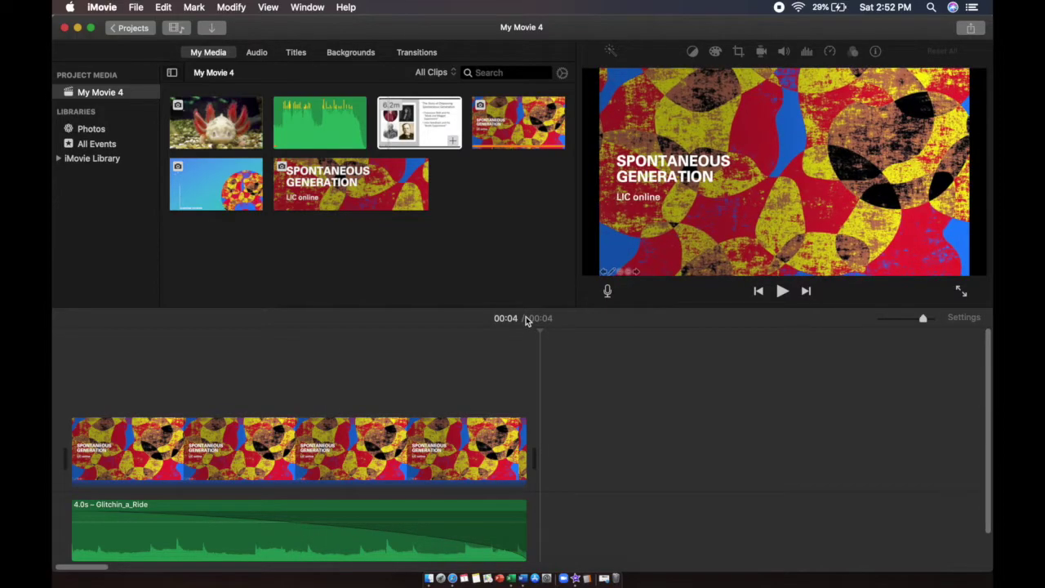
pyautogui.click(382, 134)
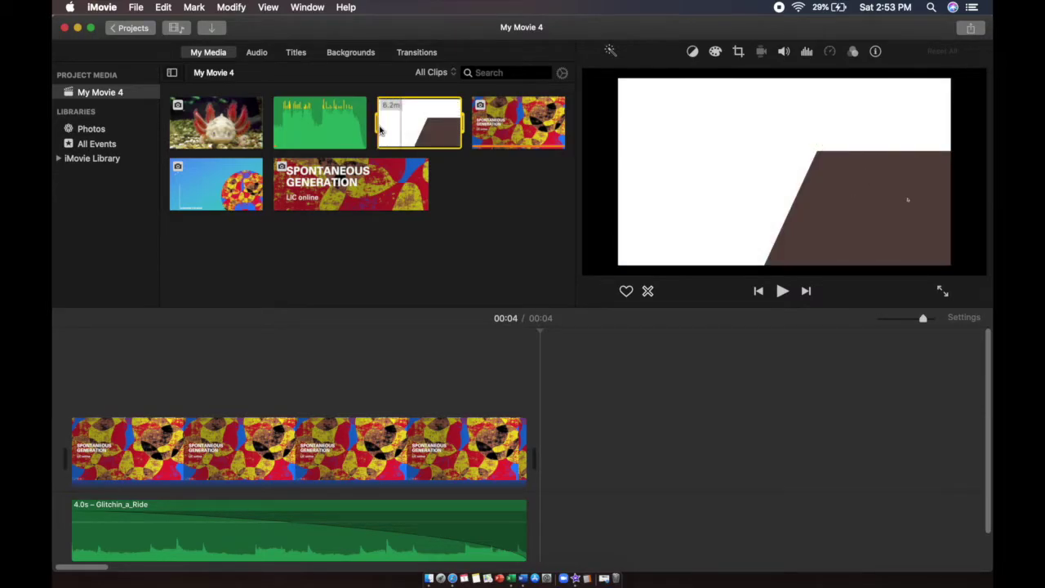
pyautogui.moveTo(452, 283); pyautogui.dragTo(562, 474)
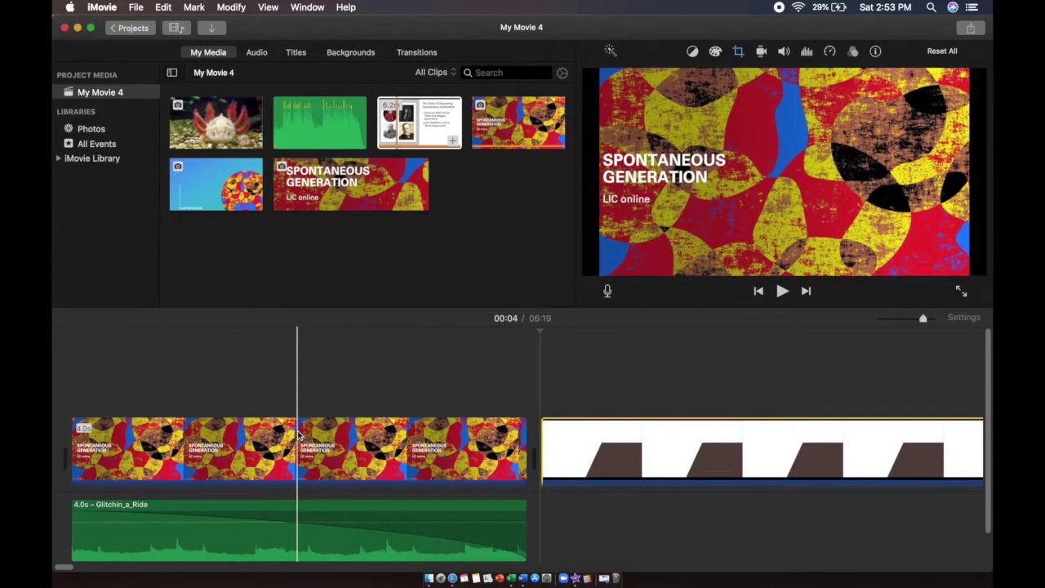
# Play the movie from the title clip into the lecture video and examine the cut between the two clips
pyautogui.click(83, 449)
pyautogui.click(641, 453)
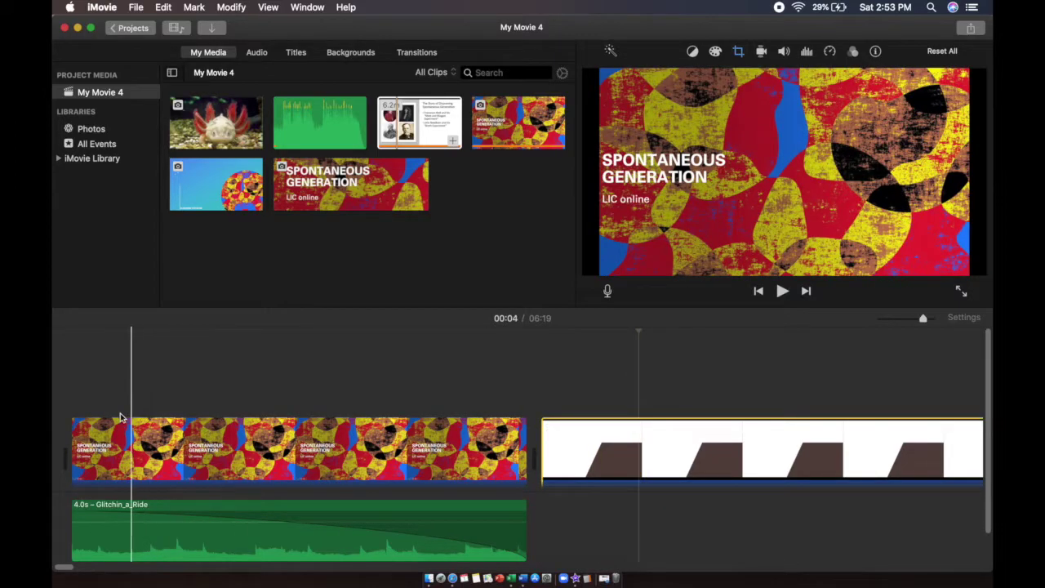
pyautogui.click(85, 436)
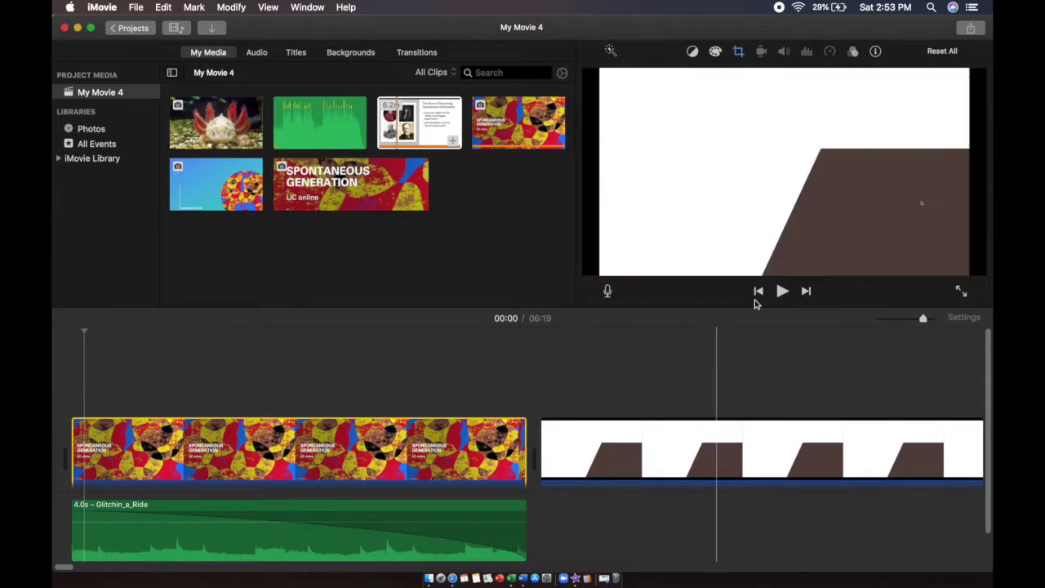
pyautogui.click(781, 292)
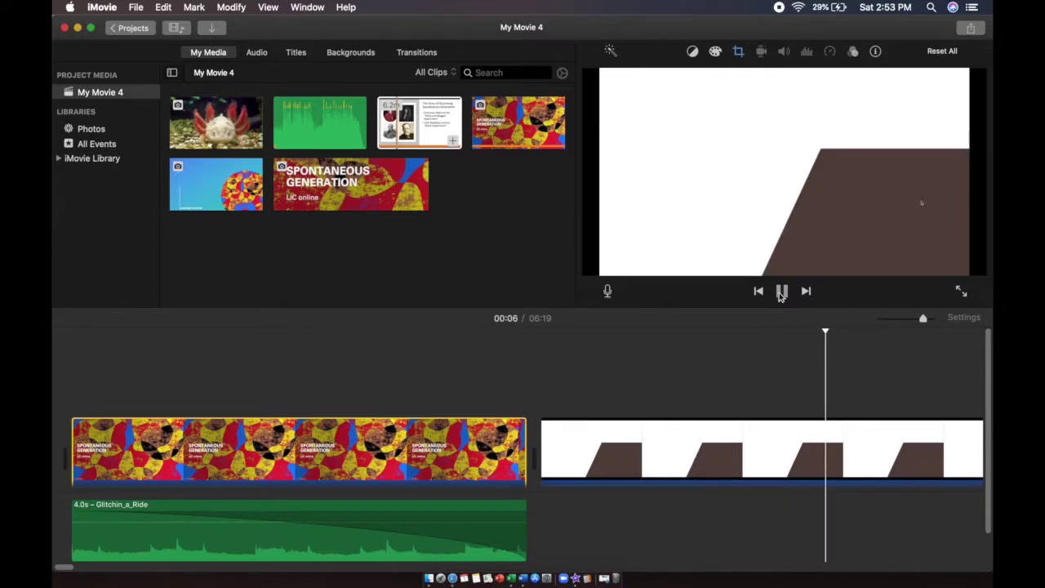
pyautogui.click(477, 449)
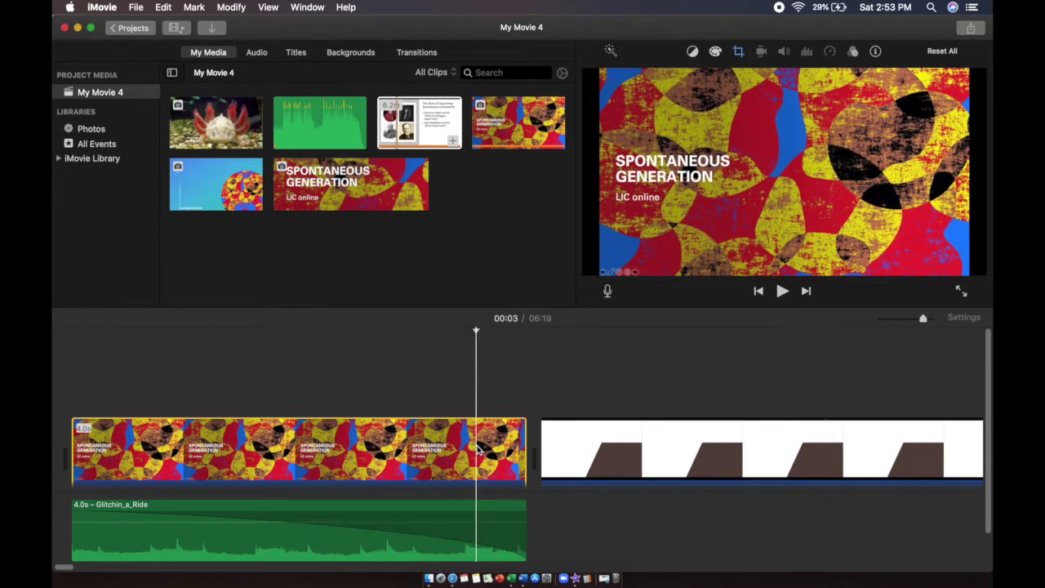
pyautogui.click(581, 450)
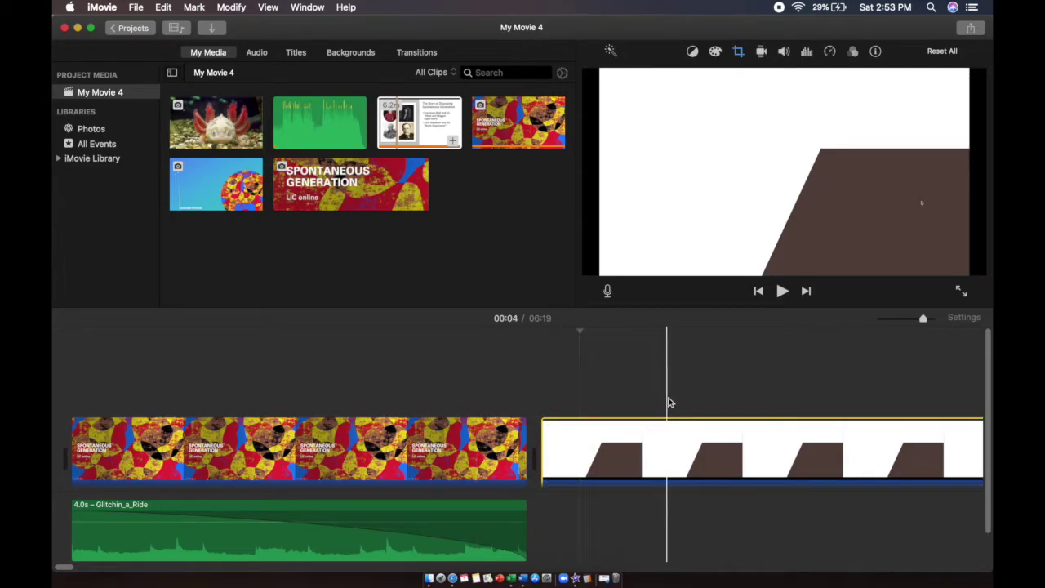
pyautogui.click(457, 451)
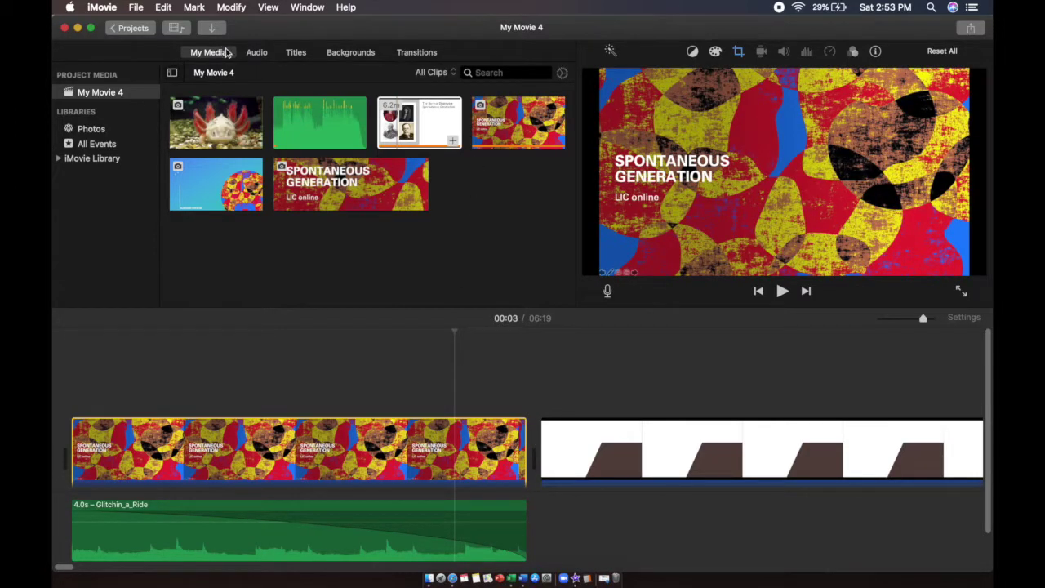
# Insert a Fade to Black transition between the title clip and the lecture video, and play the movie from the start
pyautogui.click(414, 53)
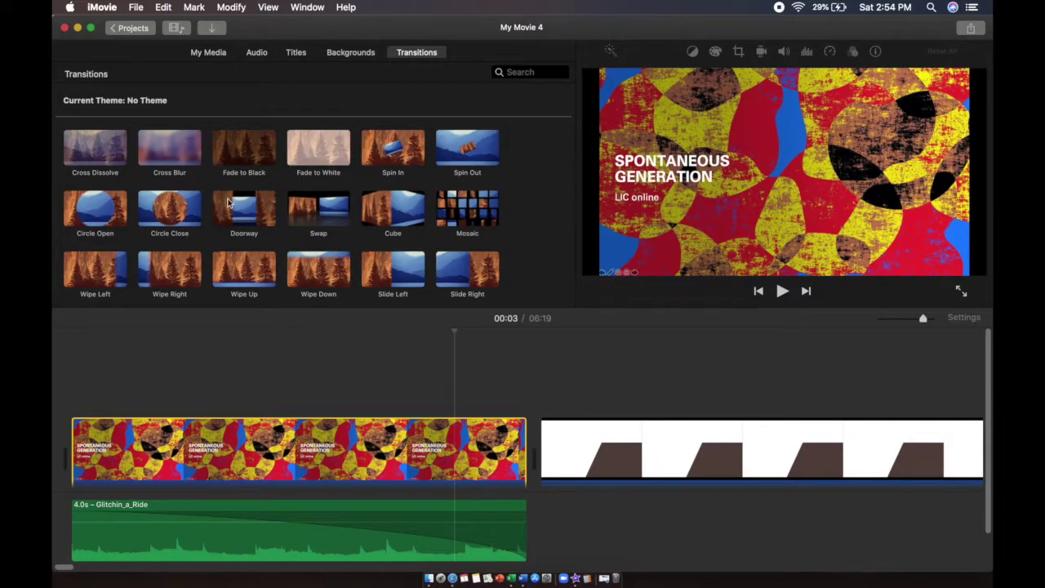
pyautogui.scroll(-3, 215, 207)
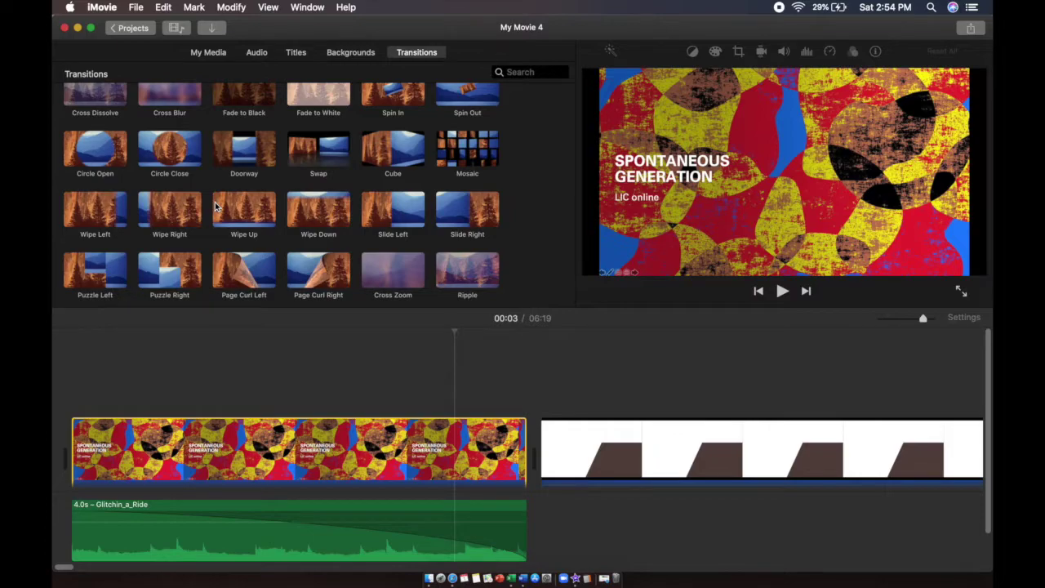
pyautogui.scroll(1, 215, 207)
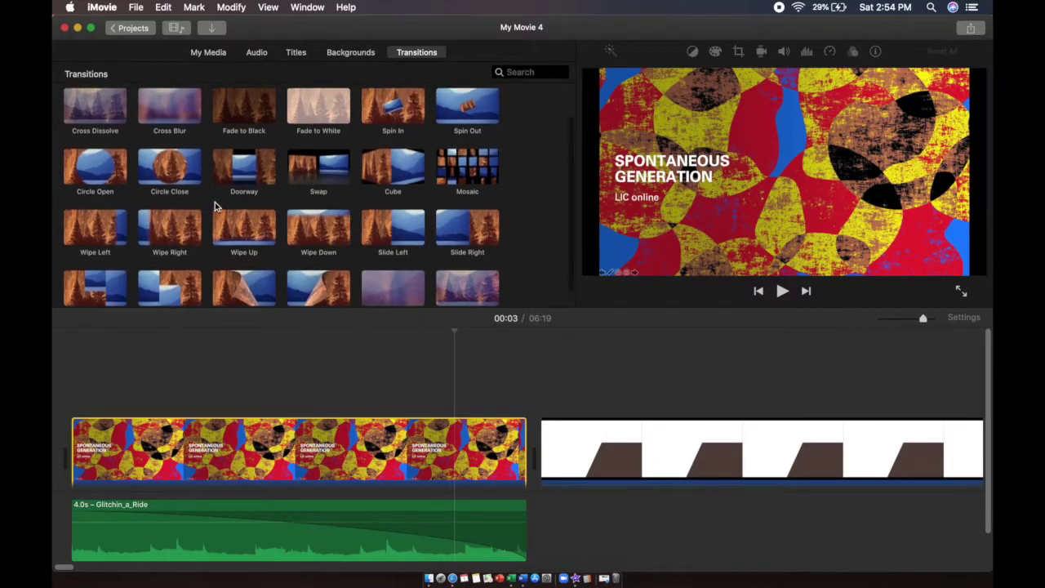
pyautogui.click(252, 107)
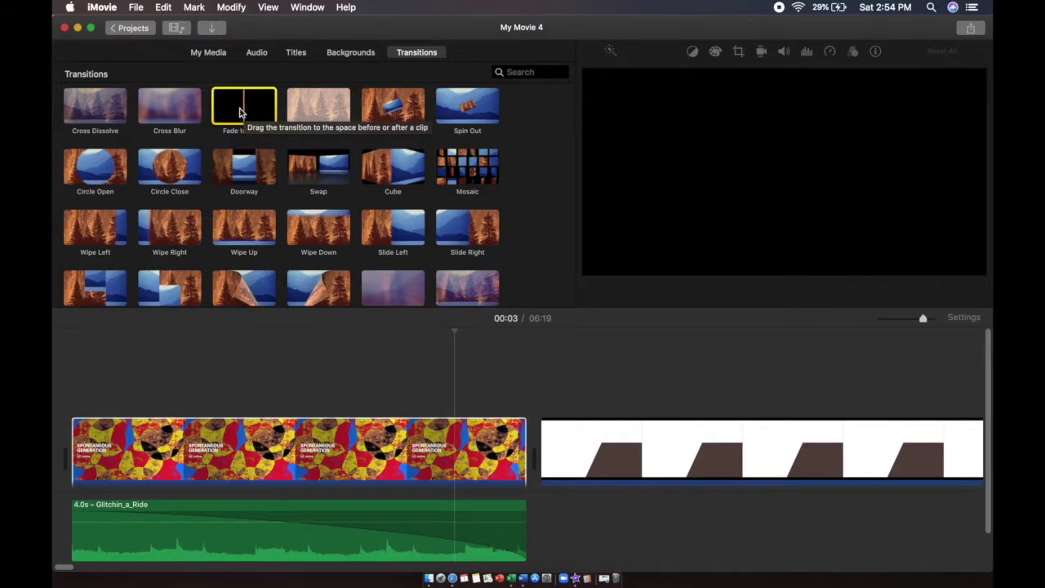
pyautogui.moveTo(242, 106); pyautogui.dragTo(425, 461)
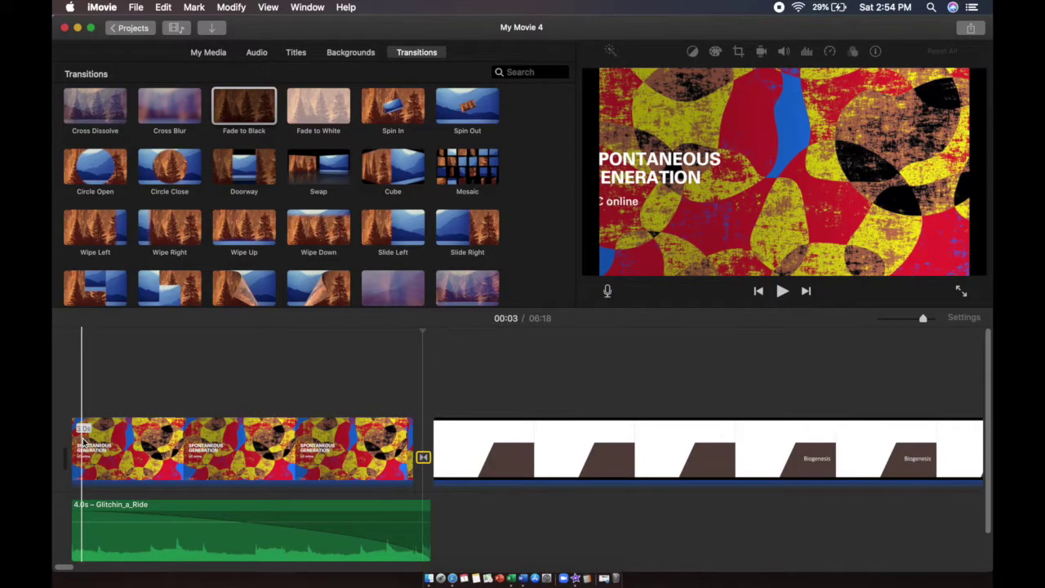
pyautogui.click(82, 441)
pyautogui.click(782, 291)
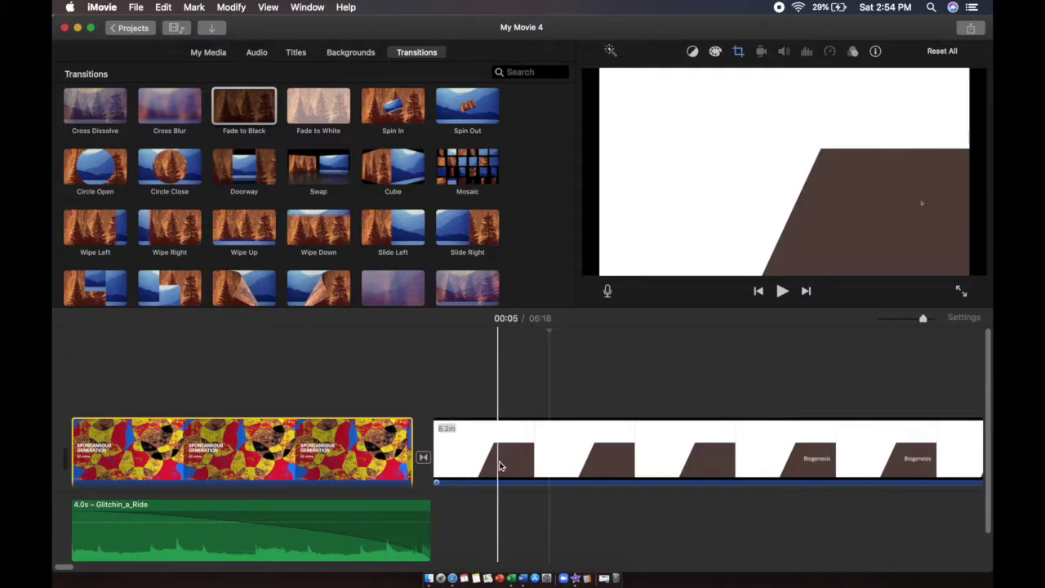
# Examine the lecture video's opening Biogenesis section in the timeline, up to the point where the four-portrait slide begins
pyautogui.click(555, 448)
pyautogui.hscroll(3, 639, 455)
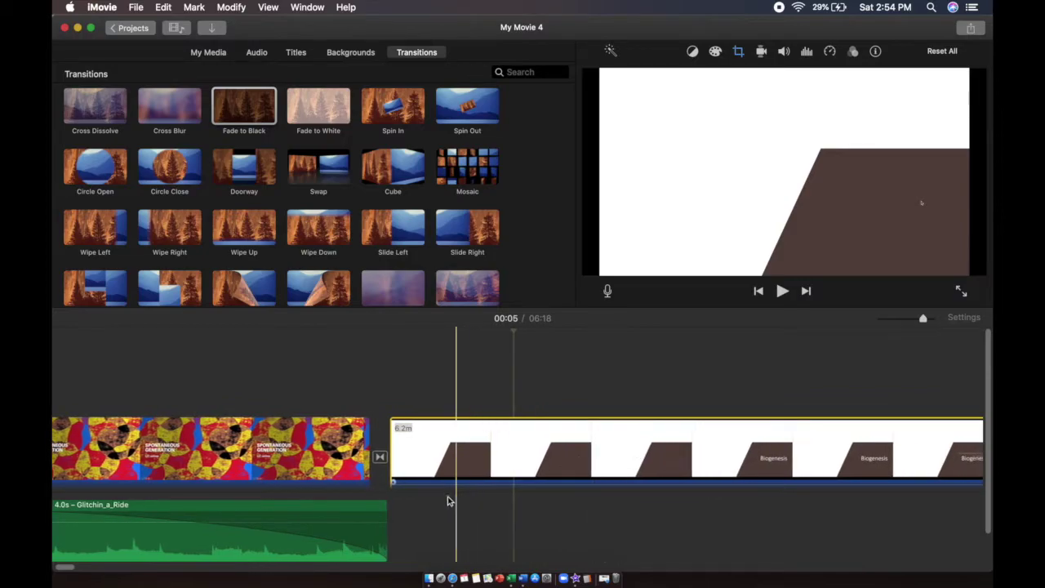
pyautogui.hscroll(10, 474, 517)
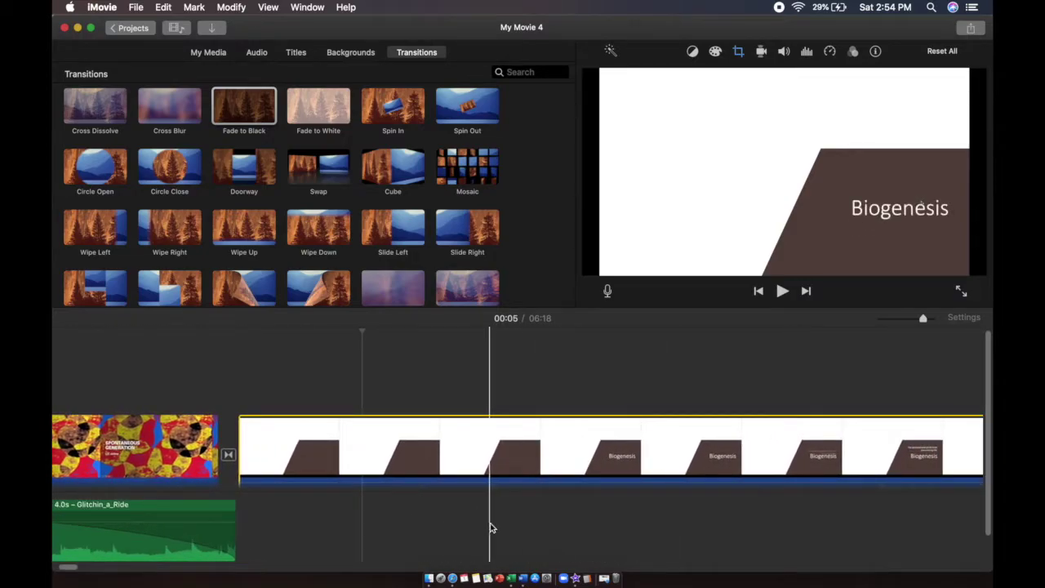
pyautogui.hscroll(6, 490, 527)
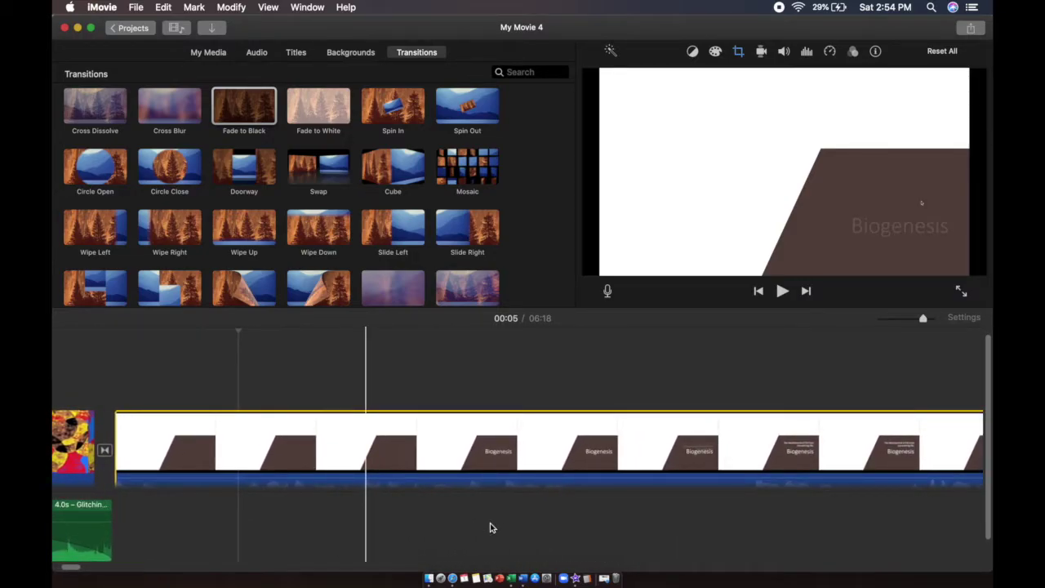
pyautogui.hscroll(5, 585, 473)
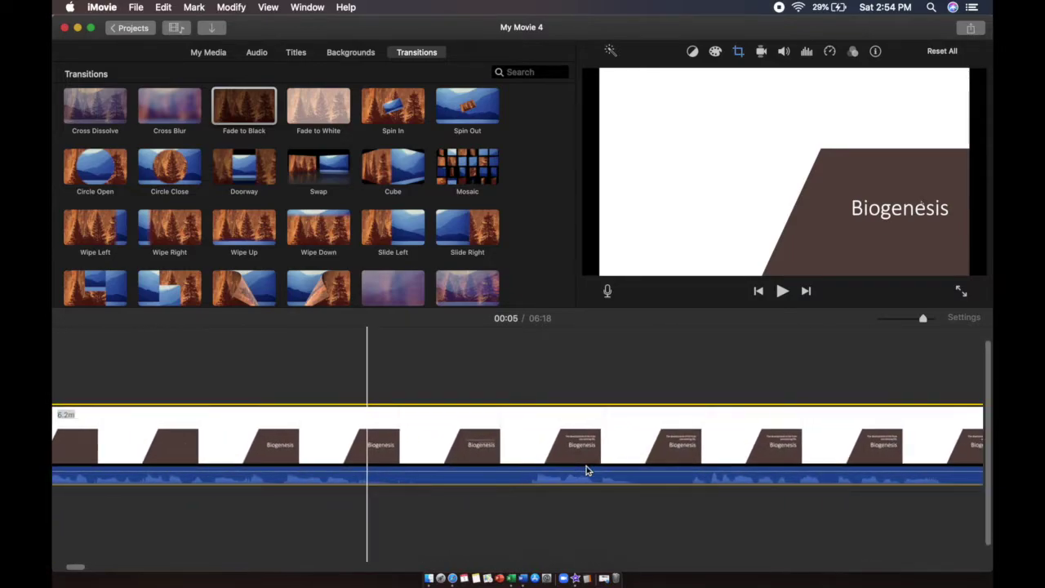
pyautogui.hscroll(10, 585, 471)
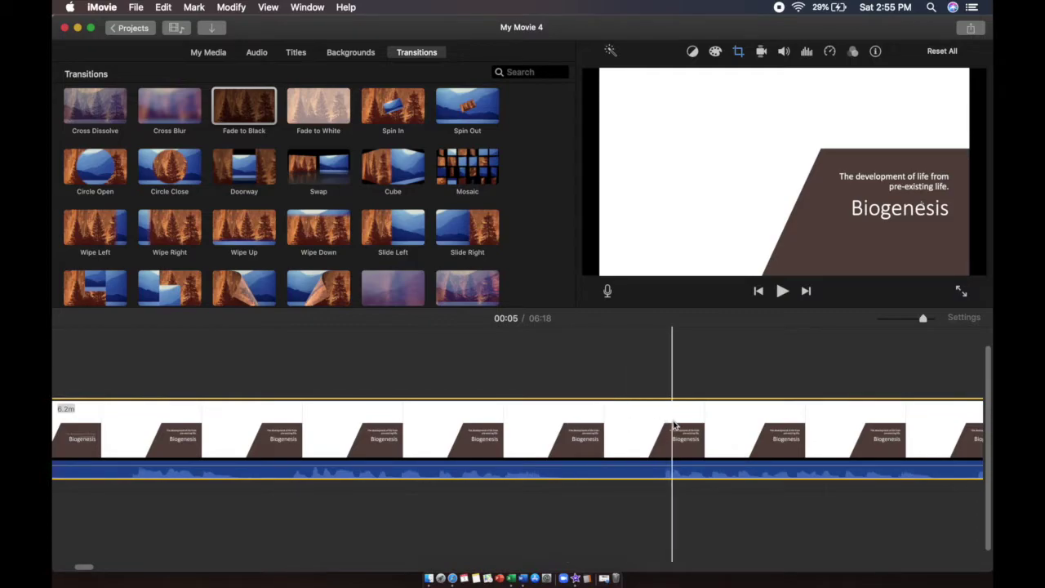
pyautogui.hscroll(10, 569, 420)
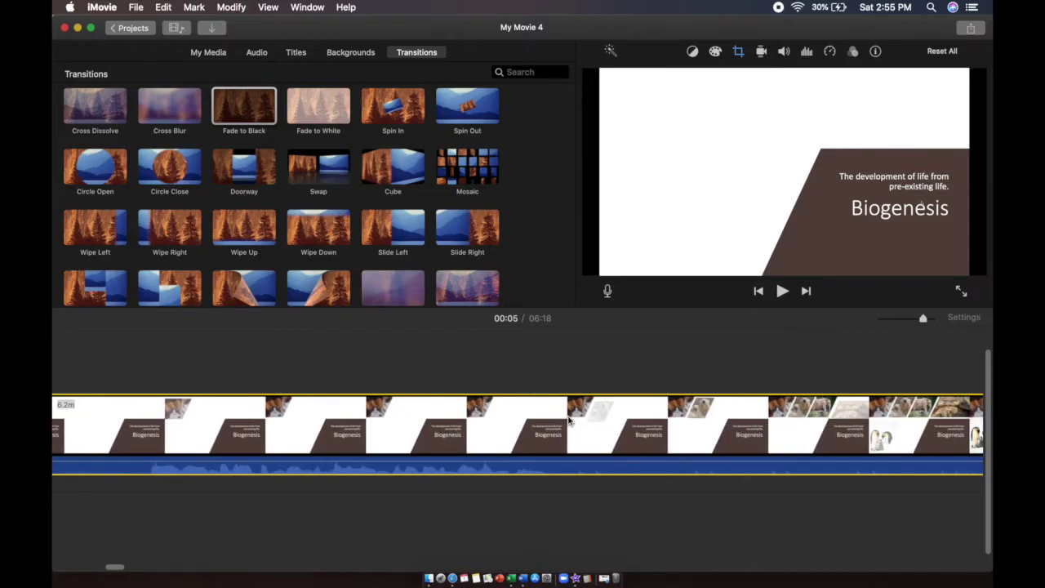
pyautogui.click(567, 420)
pyautogui.hscroll(5, 569, 420)
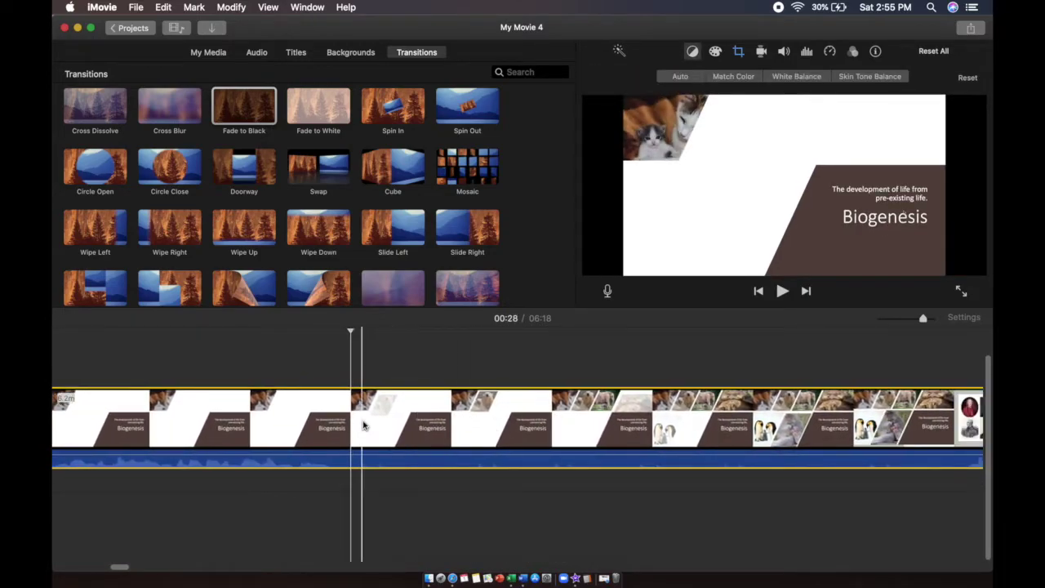
pyautogui.hscroll(10, 593, 411)
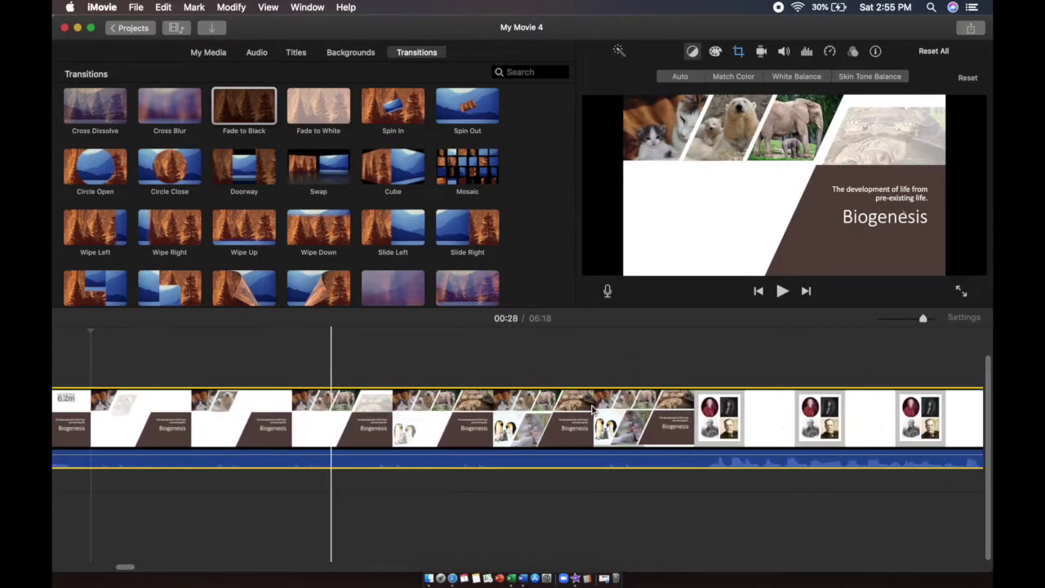
pyautogui.click(537, 411)
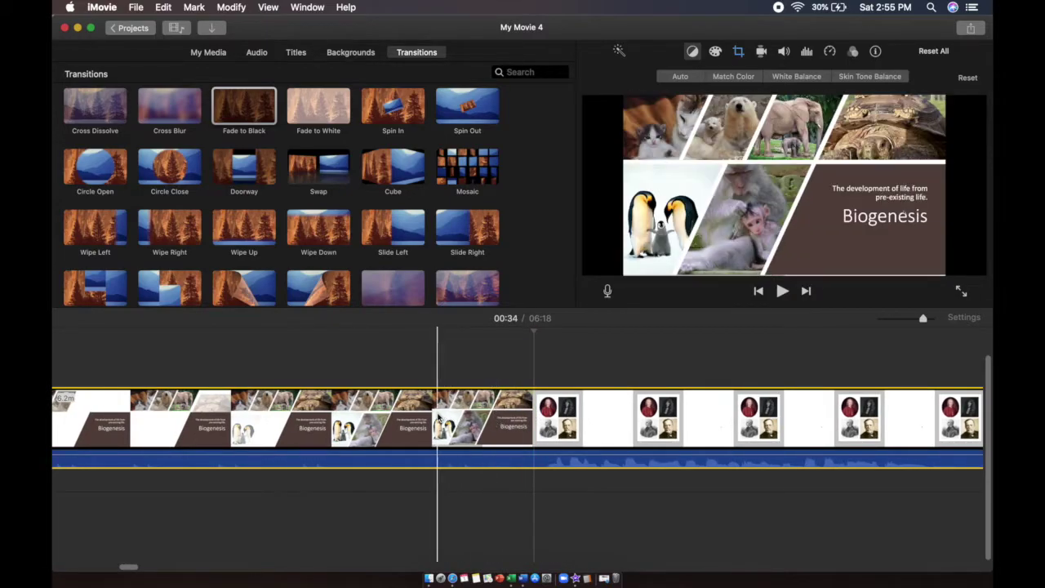
# Examine the slide titled "The Story of Disproving Spontaneous Generation" in the lecture clip and play it to about 00:47
pyautogui.hscroll(7, 657, 430)
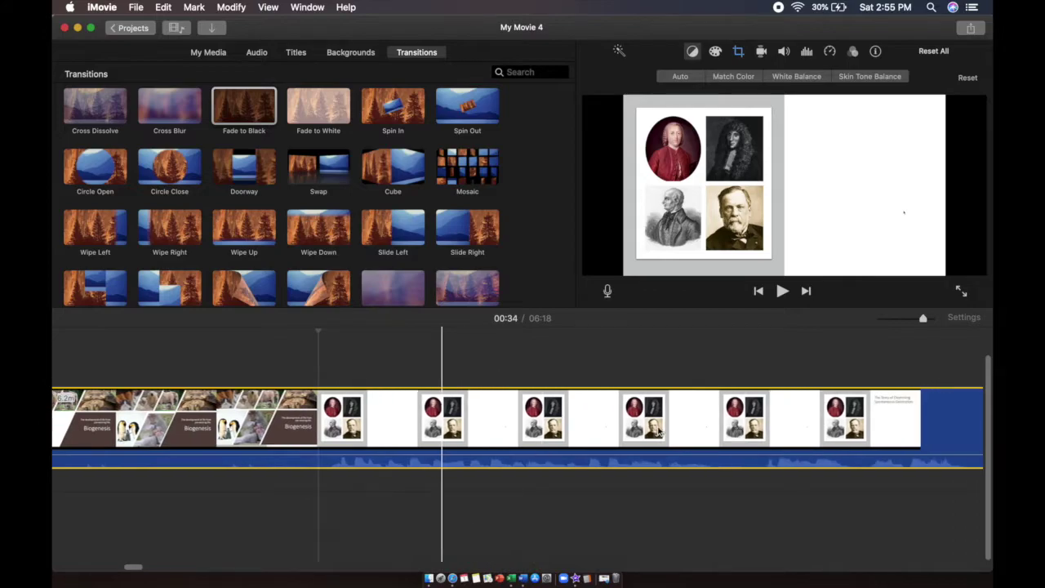
pyautogui.hscroll(5, 658, 431)
pyautogui.click(658, 431)
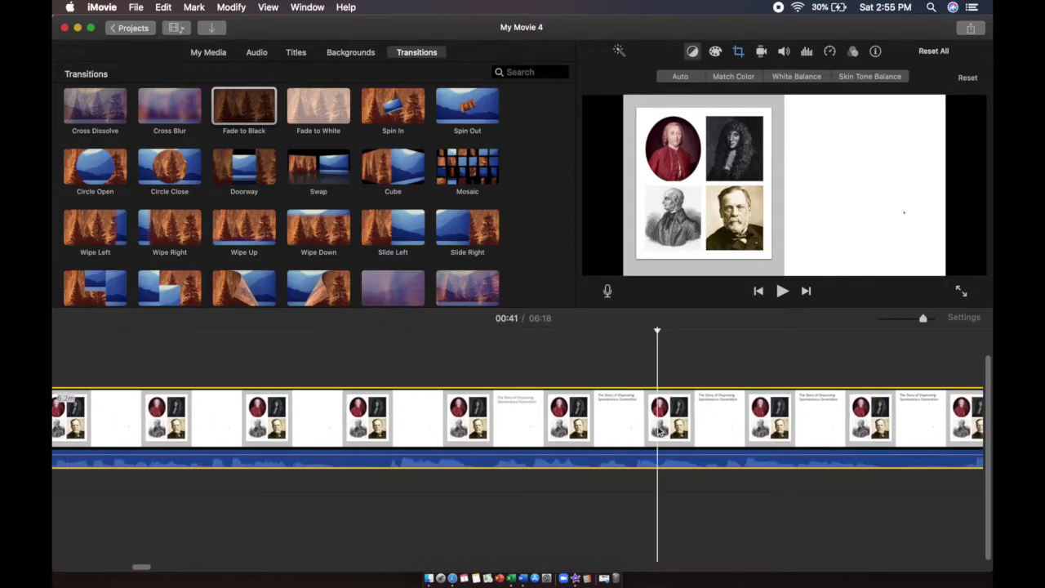
pyautogui.hscroll(2, 658, 431)
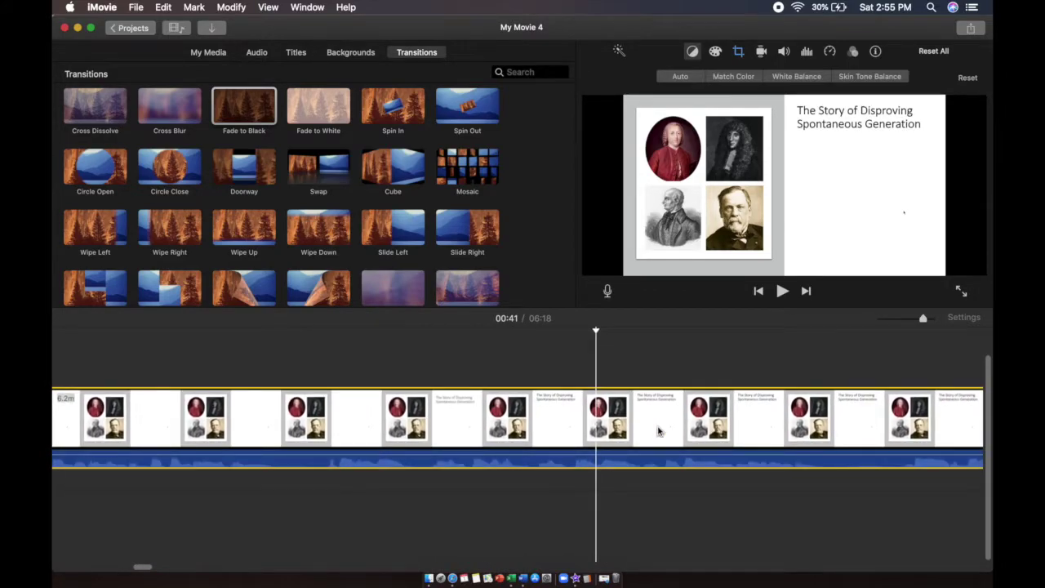
pyautogui.hscroll(2, 658, 431)
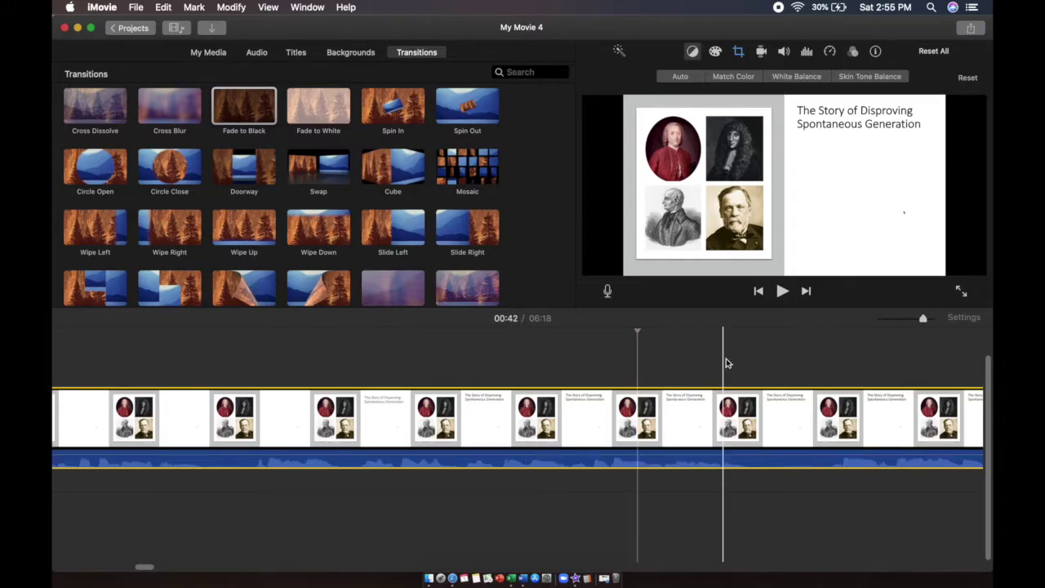
pyautogui.hscroll(5, 753, 343)
pyautogui.hscroll(2, 753, 343)
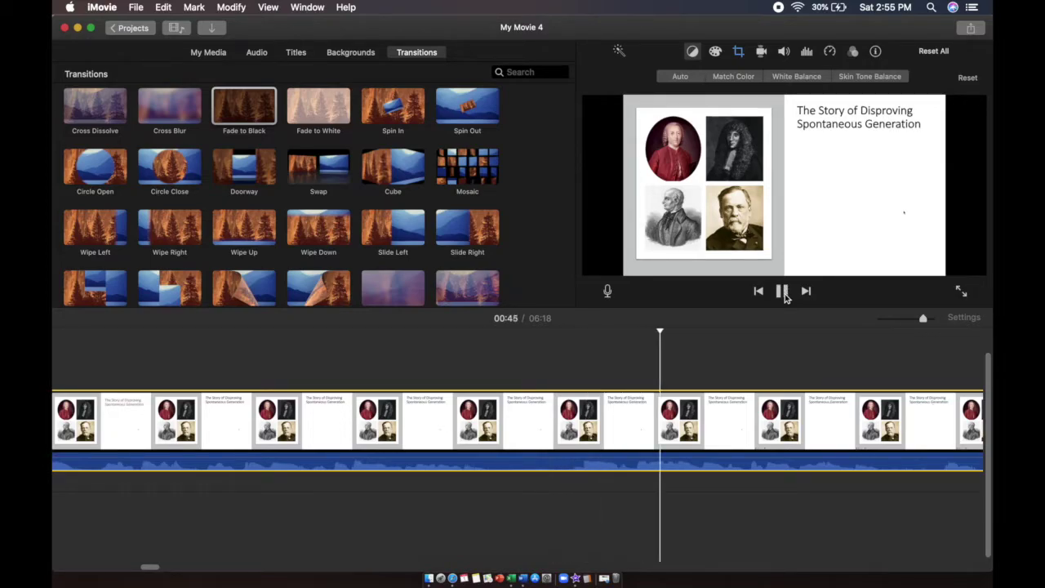
pyautogui.click(783, 294)
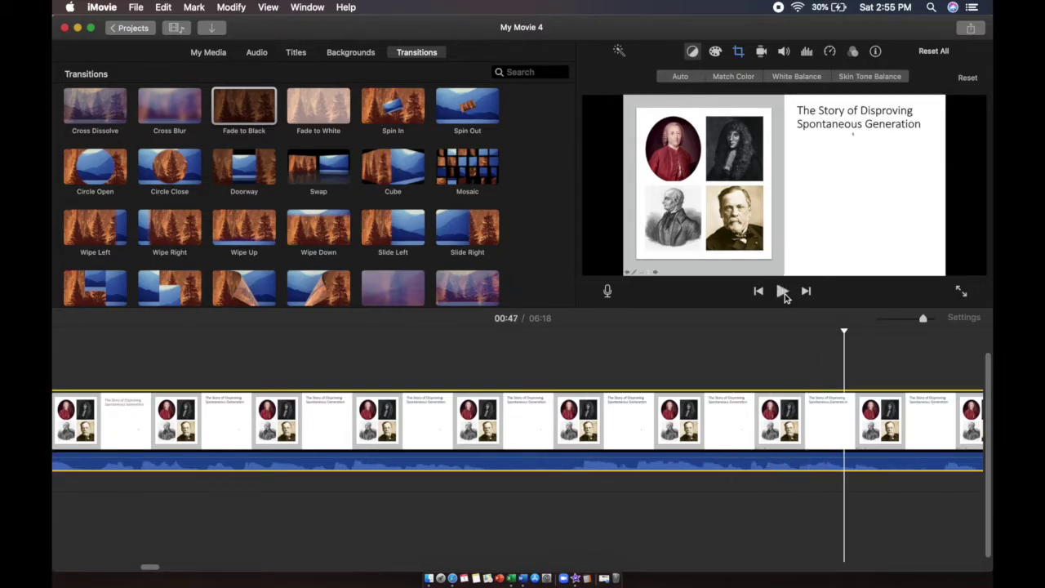
# Look further along the lecture clip, through the section with the Francesco Redi "Meat and Maggot Experiment" bullet
pyautogui.hscroll(10, 668, 400)
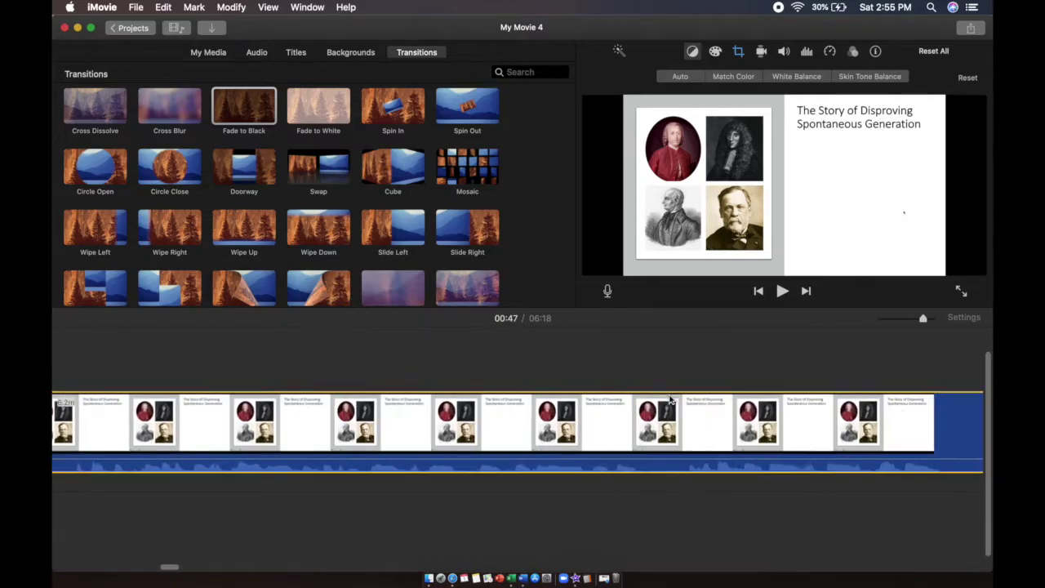
pyautogui.hscroll(10, 667, 400)
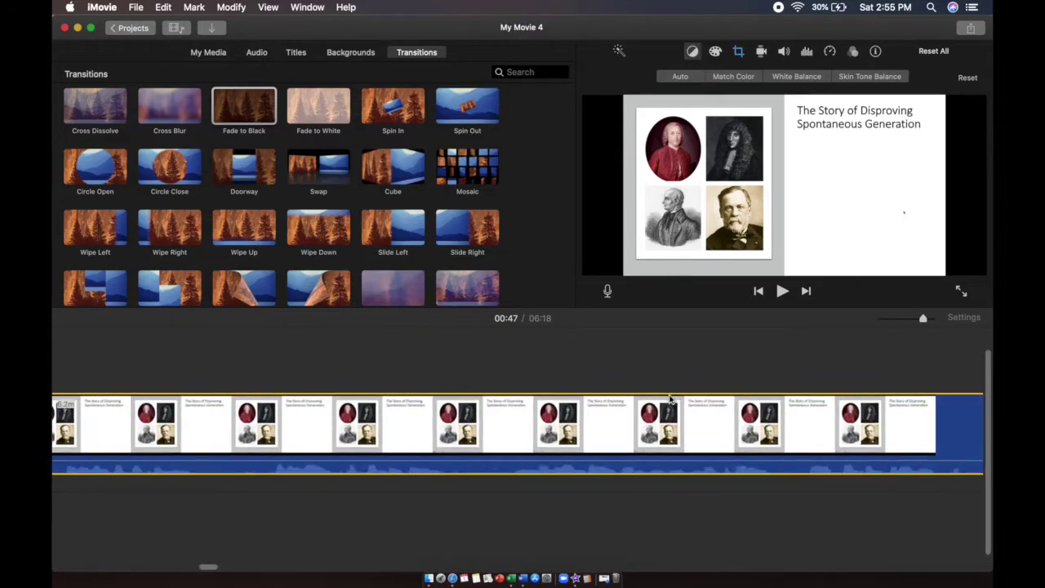
pyautogui.hscroll(10, 667, 399)
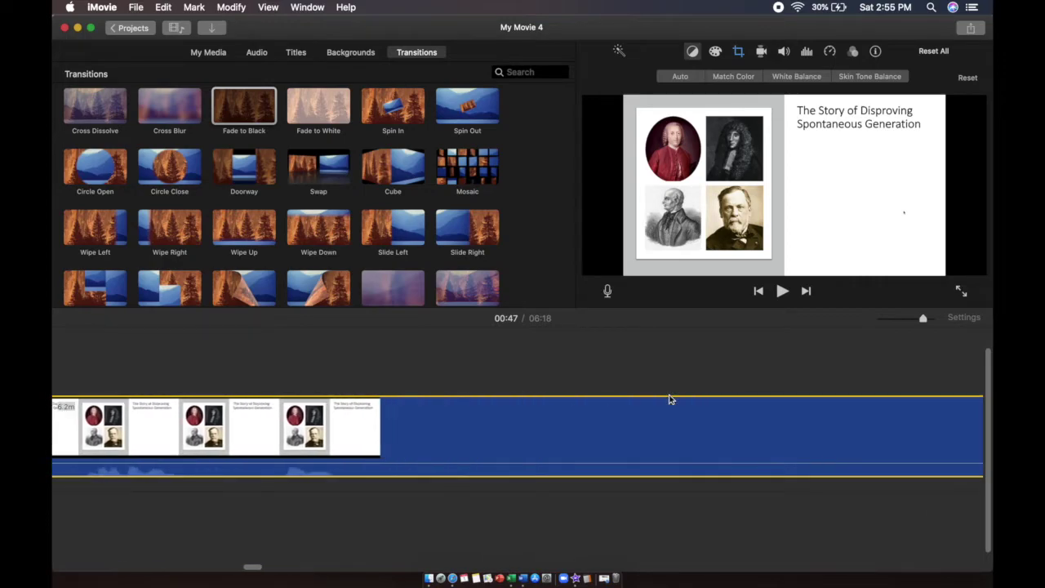
pyautogui.hscroll(6, 669, 399)
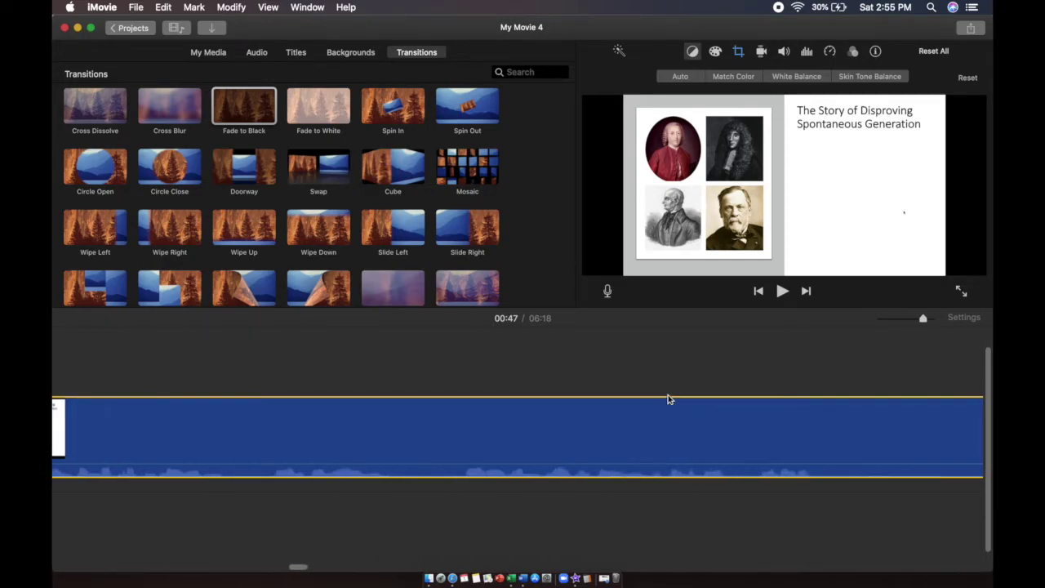
pyautogui.hscroll(6, 464, 449)
pyautogui.hscroll(5, 455, 447)
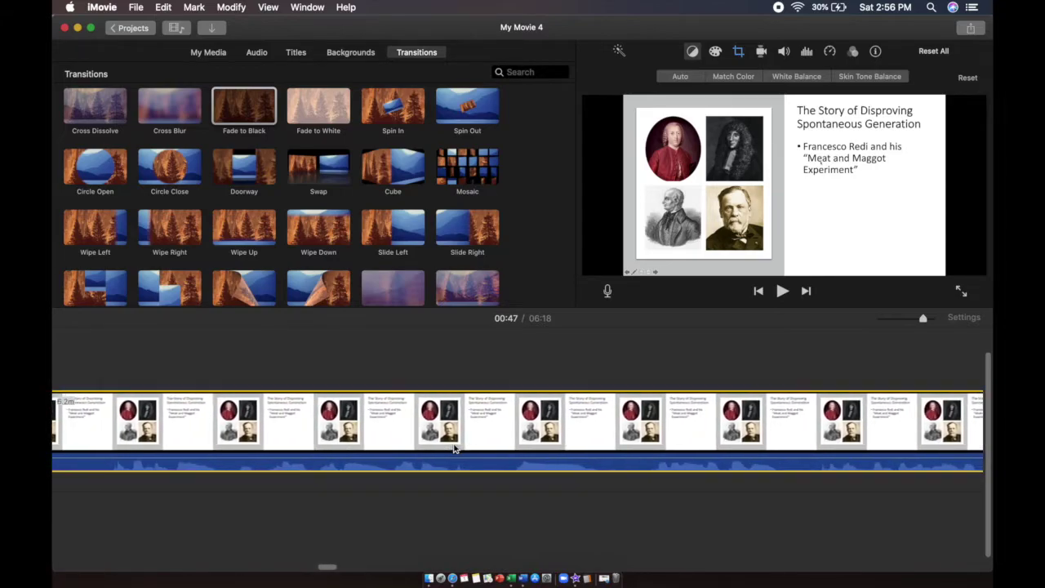
pyautogui.hscroll(6, 455, 448)
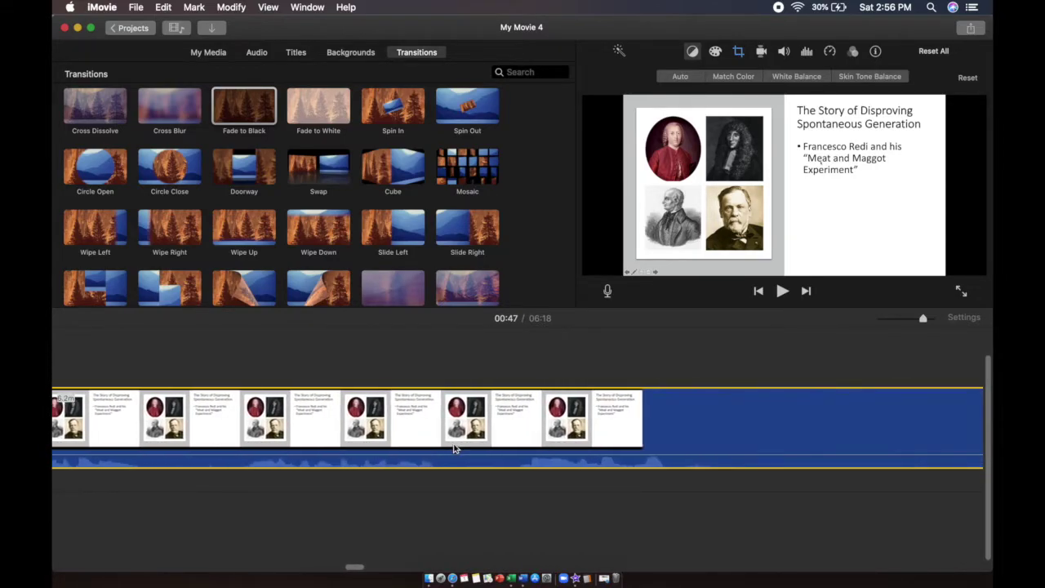